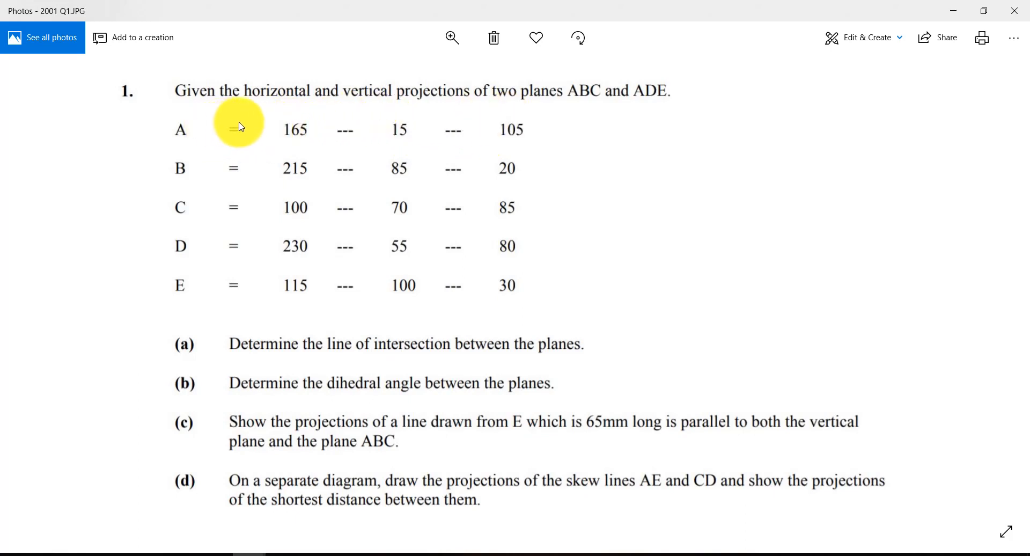
# - Glance at the picture of the finished planes, switch to SOLIDWORKS and create a new part document
pyautogui.moveTo(241, 552)
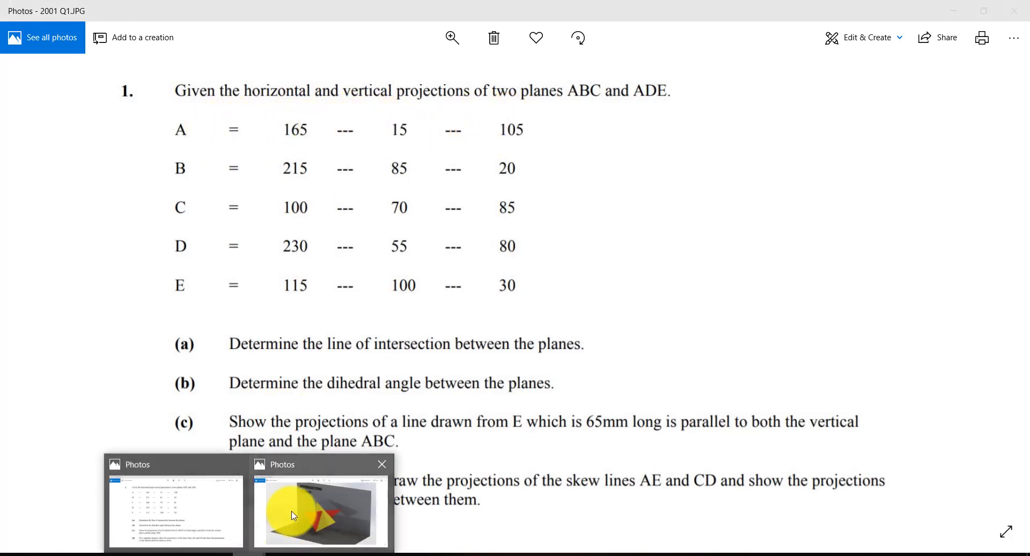
pyautogui.click(296, 507)
pyautogui.click(192, 552)
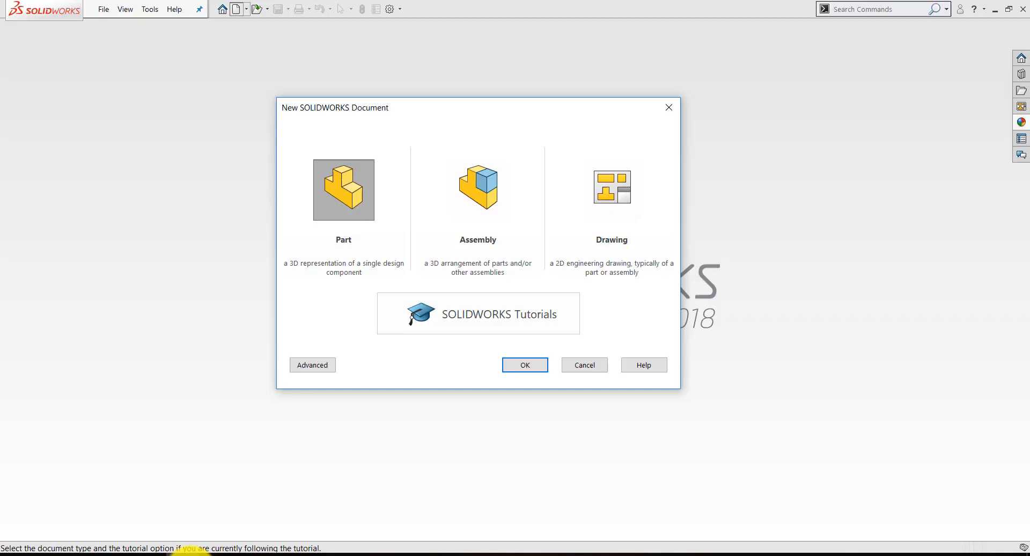
pyautogui.click(526, 363)
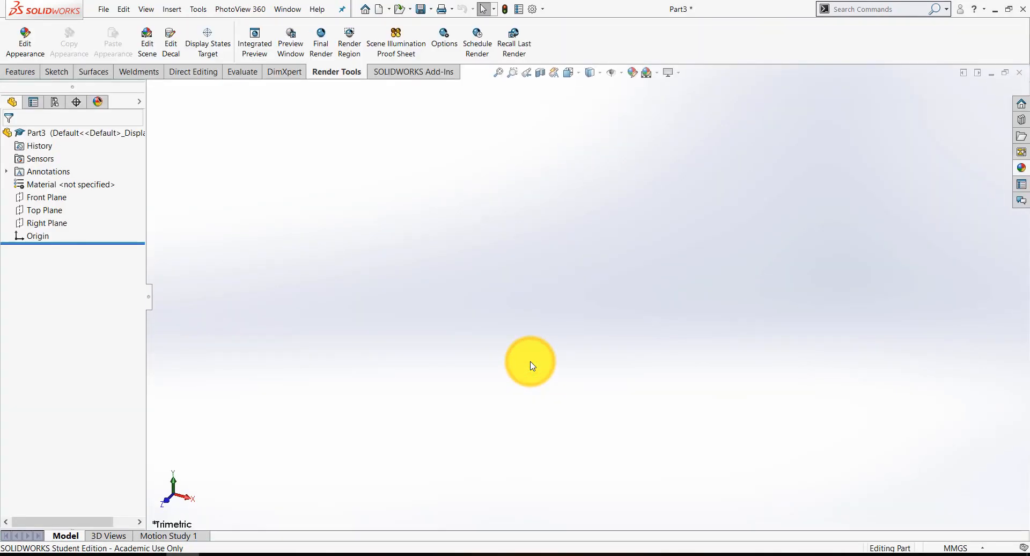
# - Start a new 3D sketch in the part
pyautogui.click(65, 73)
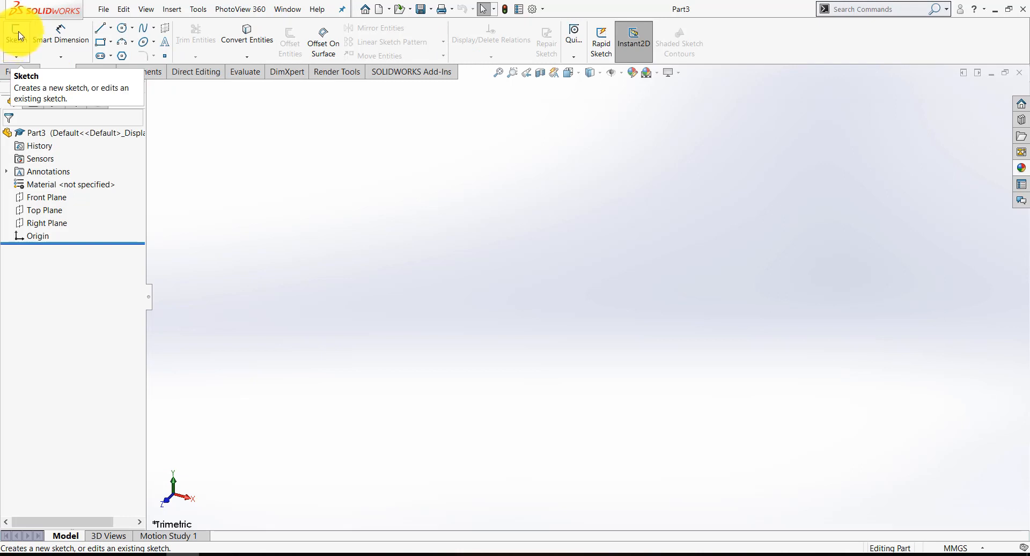
pyautogui.click(16, 56)
pyautogui.click(21, 83)
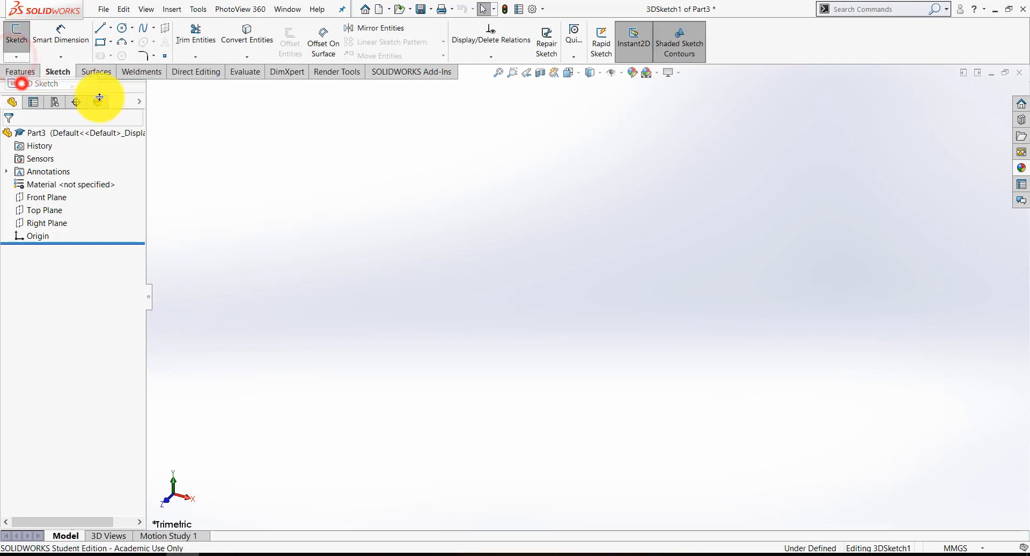
# - Place five sketch points in a rough row above the origin
pyautogui.click(165, 56)
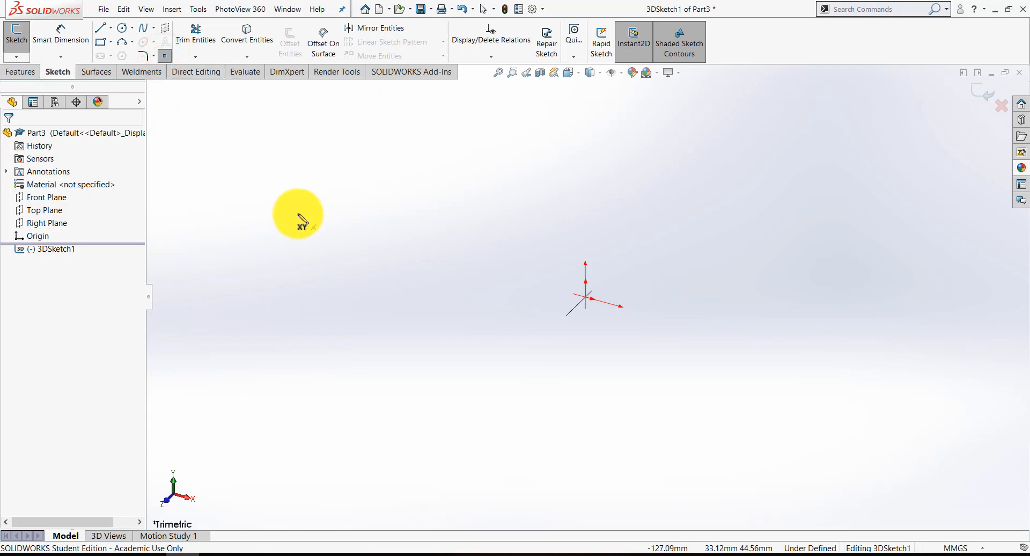
pyautogui.click(459, 195)
pyautogui.click(518, 194)
pyautogui.click(580, 197)
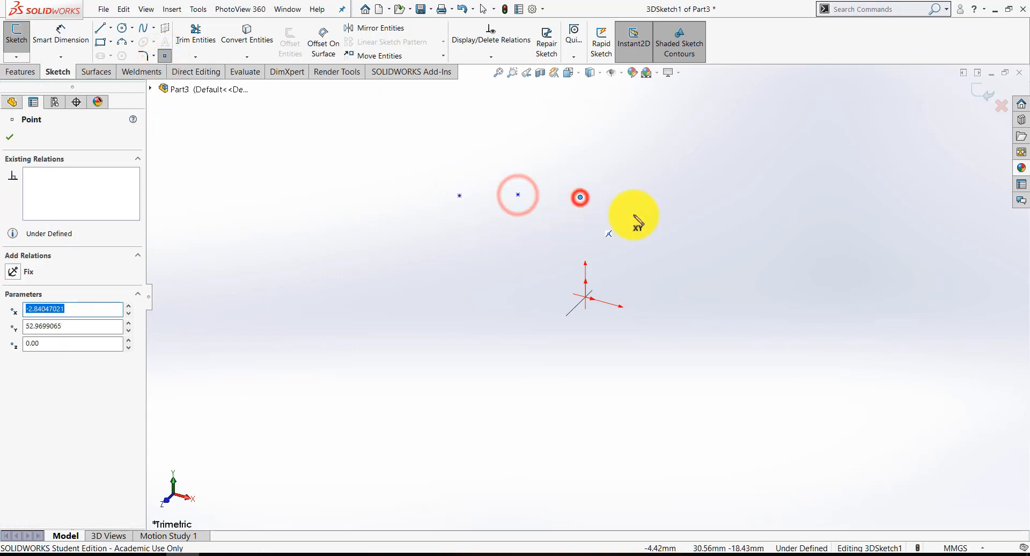
pyautogui.click(651, 203)
pyautogui.click(762, 204)
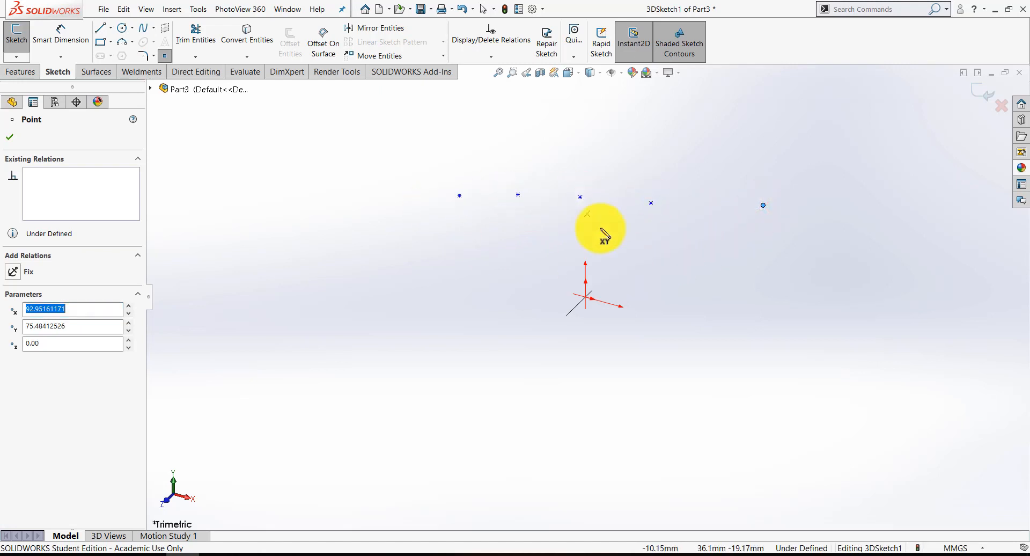
pyautogui.press('Escape')
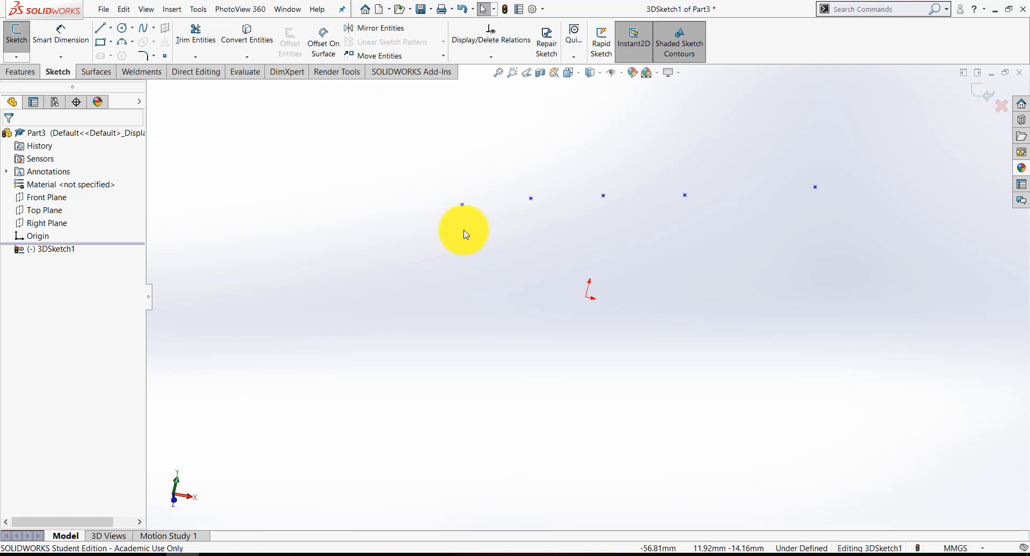
# - Look up point A in the Photos problem sheet and set the leftmost sketch point's coordinates to X 165, Y 15, Z 105
pyautogui.click(463, 205)
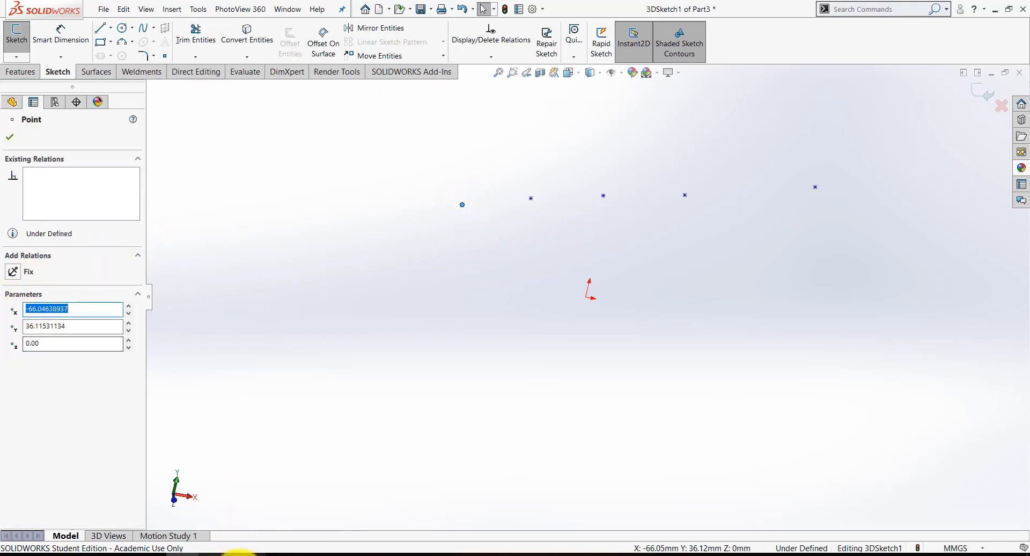
pyautogui.click(232, 554)
pyautogui.click(215, 519)
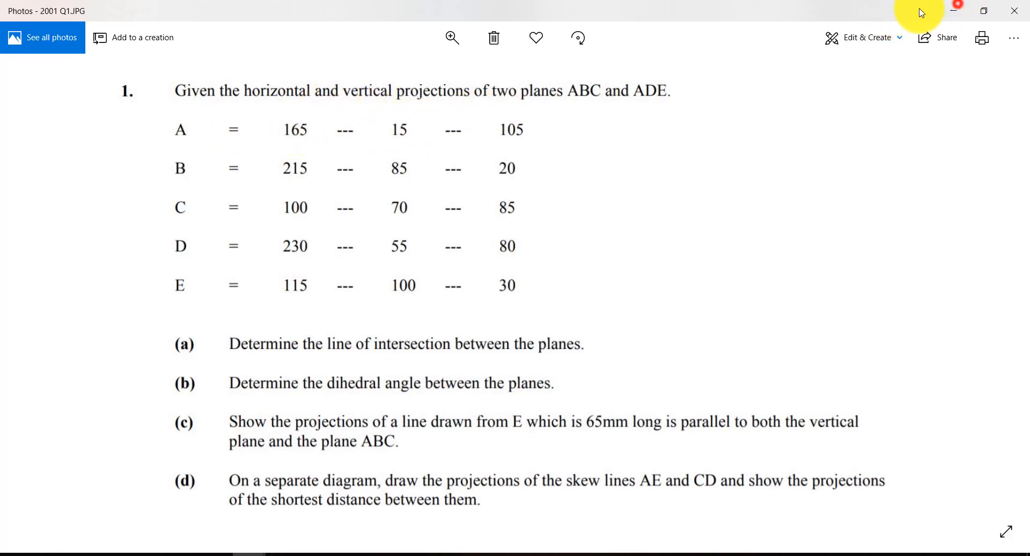
pyautogui.click(954, 11)
pyautogui.click(472, 253)
pyautogui.click(463, 206)
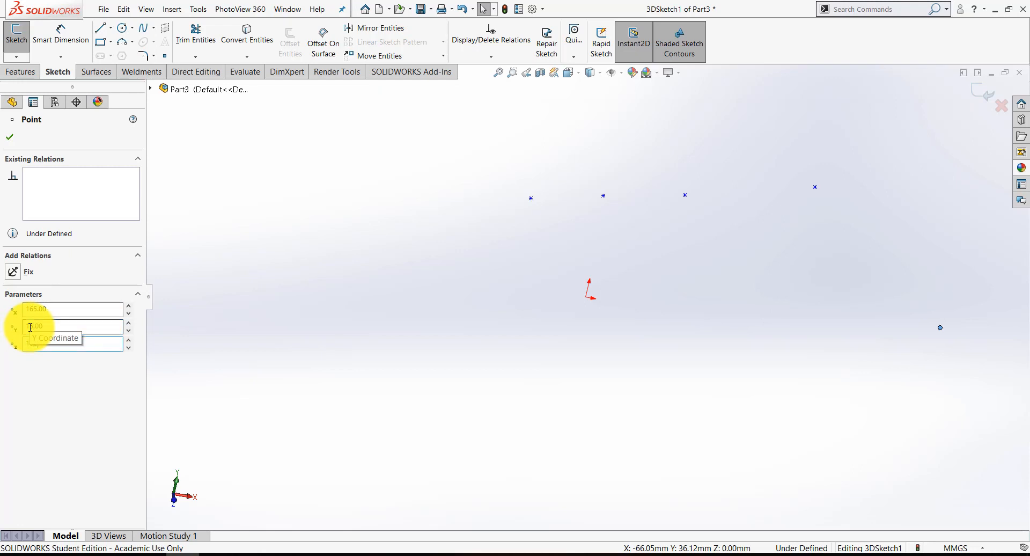
pyautogui.click(739, 352)
# - Attach a leader note reading "A" to the point at X 165
pyautogui.moveTo(713, 329)
pyautogui.mouseDown(button='middle')
pyautogui.moveTo(793, 396)
pyautogui.moveTo(804, 377)
pyautogui.mouseUp(button='middle')
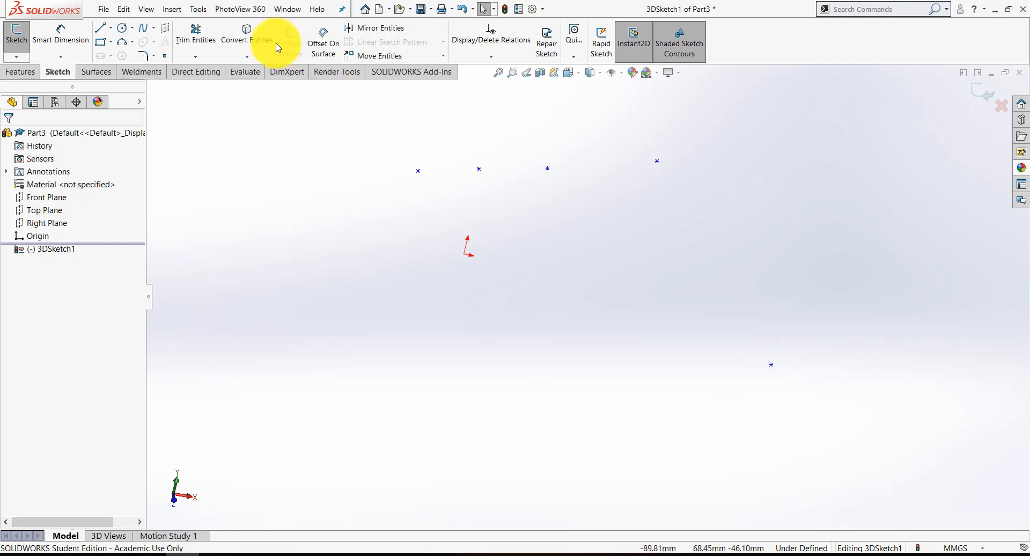
pyautogui.click(172, 9)
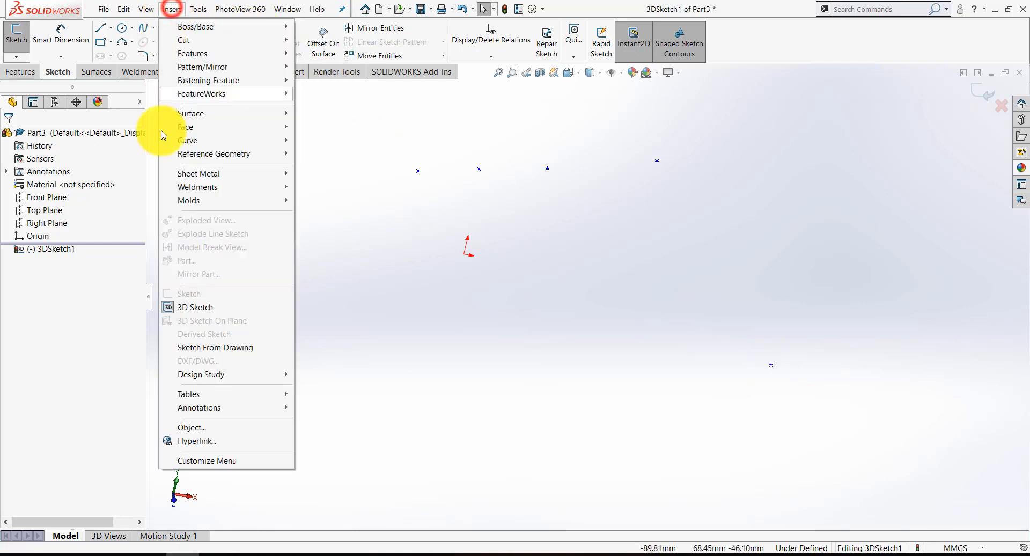
pyautogui.click(211, 408)
pyautogui.click(322, 407)
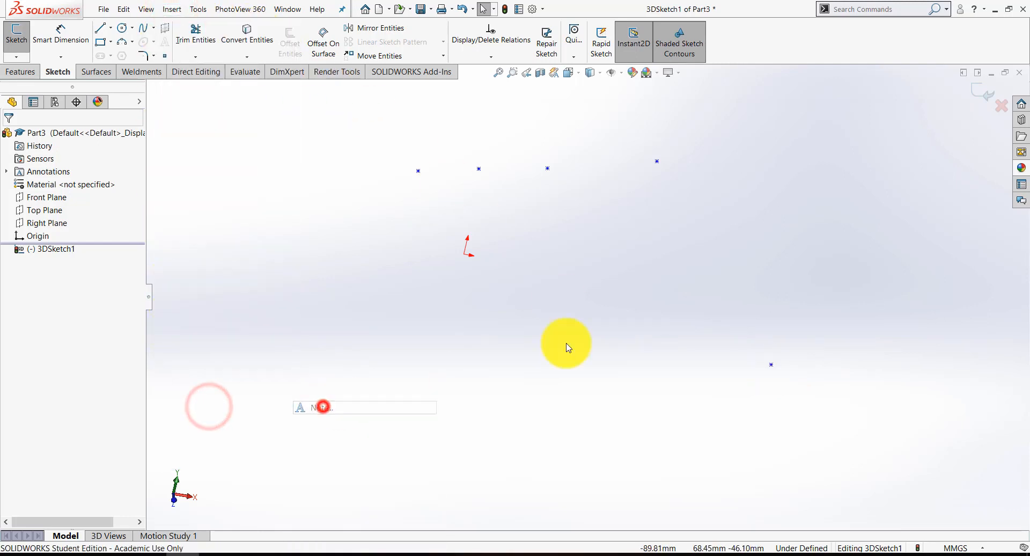
pyautogui.click(770, 367)
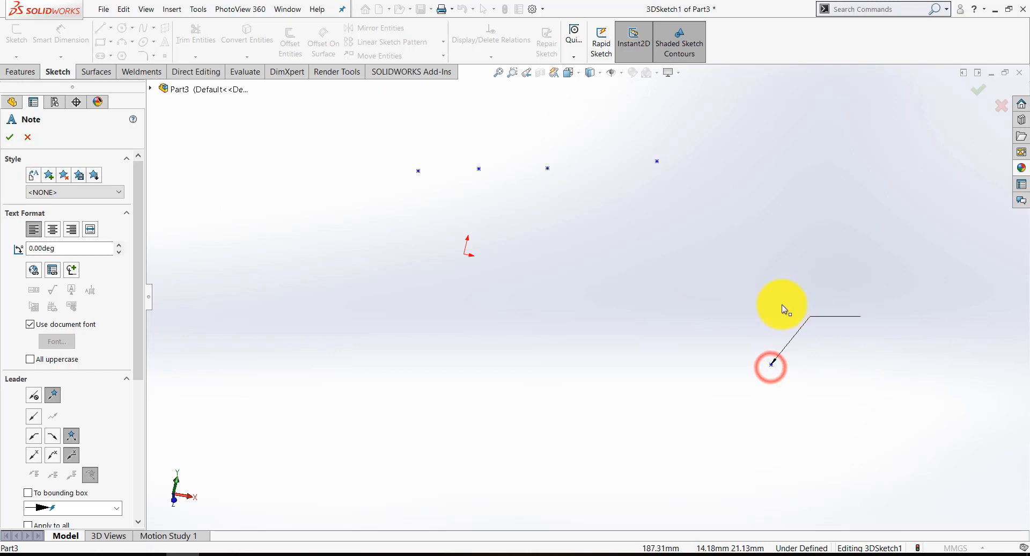
pyautogui.click(780, 343)
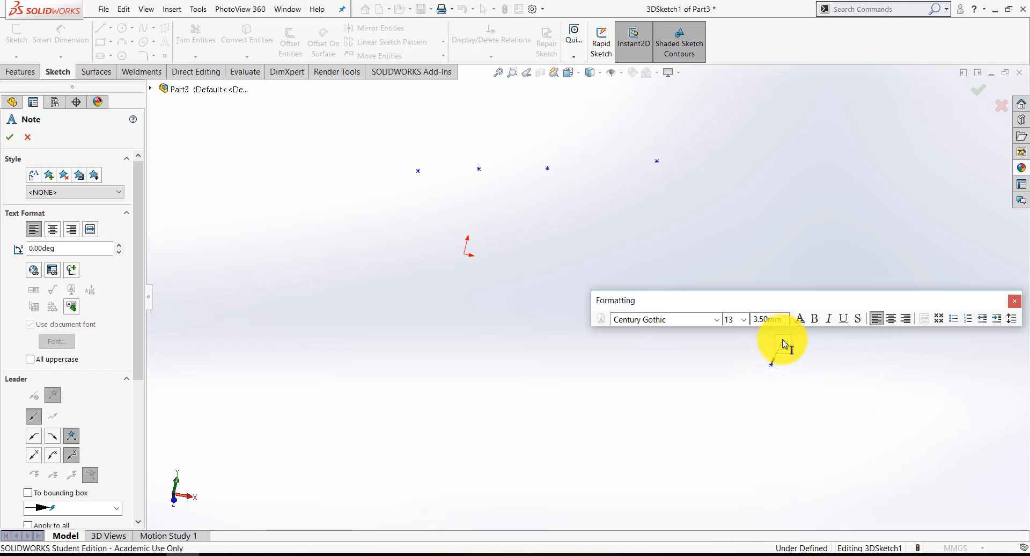
pyautogui.write('A')
pyautogui.click(626, 336)
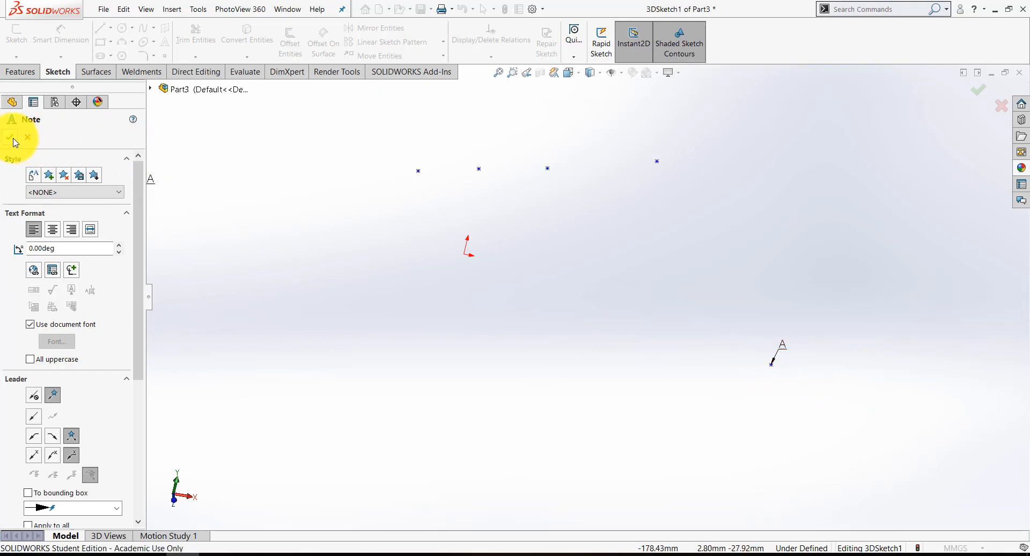
pyautogui.click(10, 137)
# - Set the leftmost unlabelled point's coordinates to X 215, Y 85, Z 20 and attach a note reading "B"
pyautogui.click(417, 172)
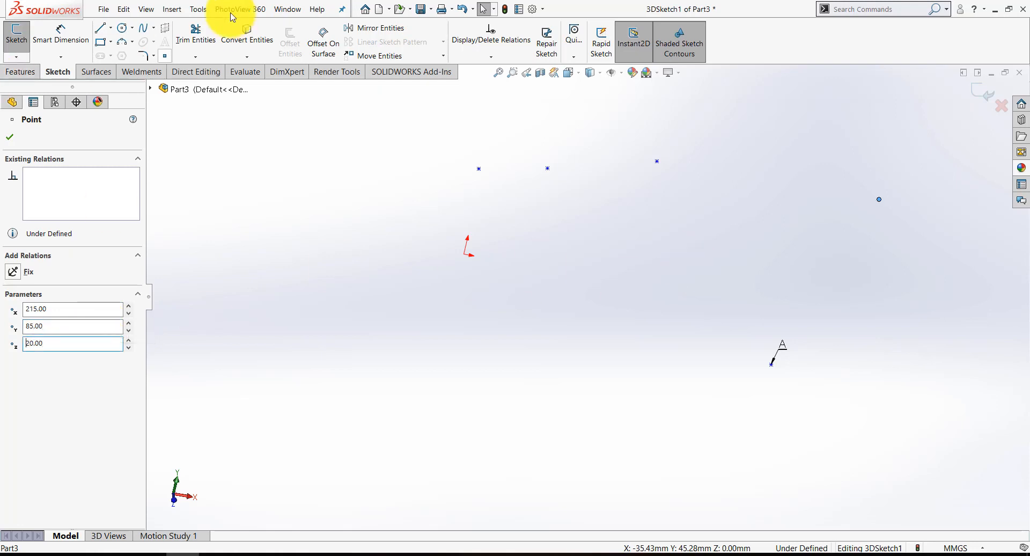
pyautogui.click(9, 136)
pyautogui.click(172, 10)
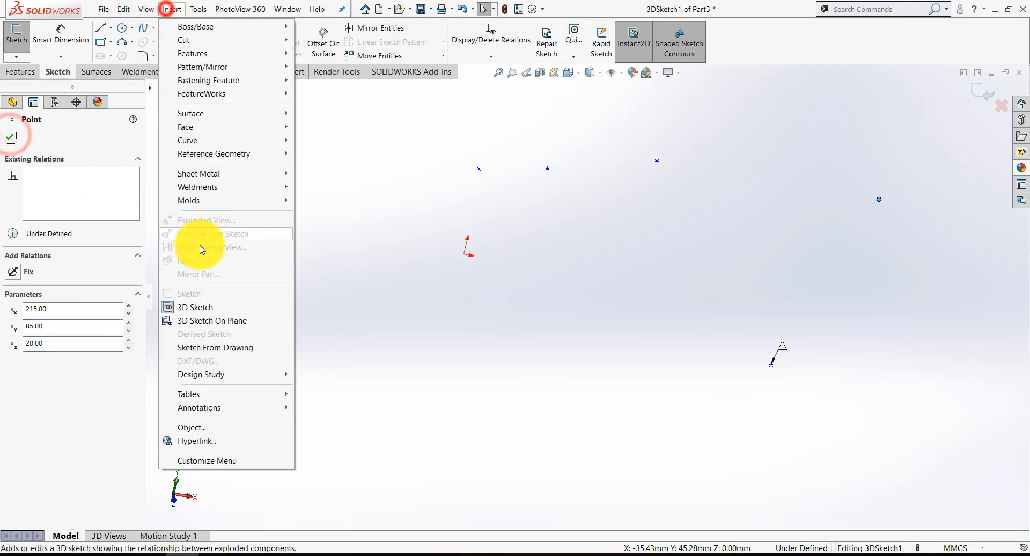
pyautogui.click(191, 408)
pyautogui.click(333, 407)
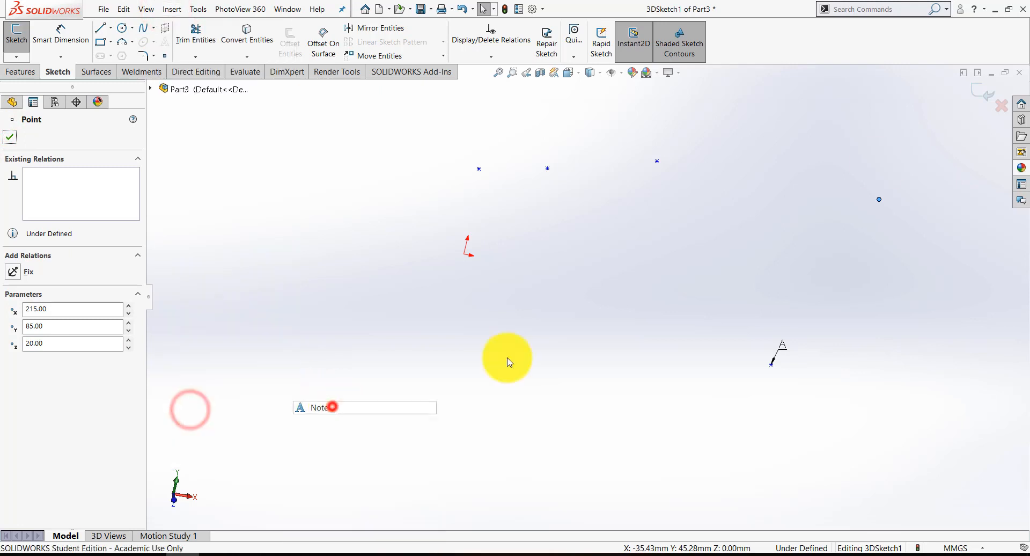
pyautogui.click(894, 184)
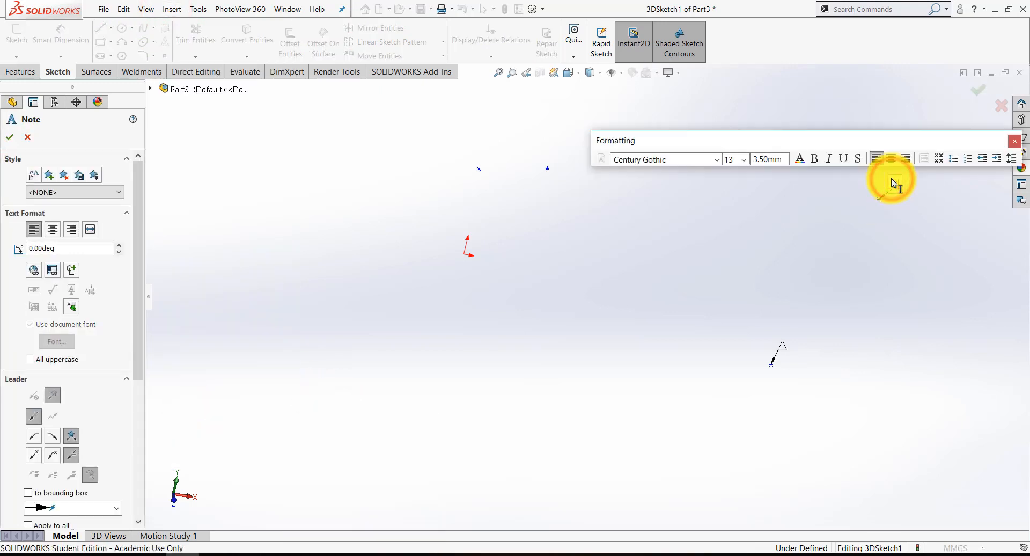
pyautogui.write('B')
pyautogui.press('Escape')
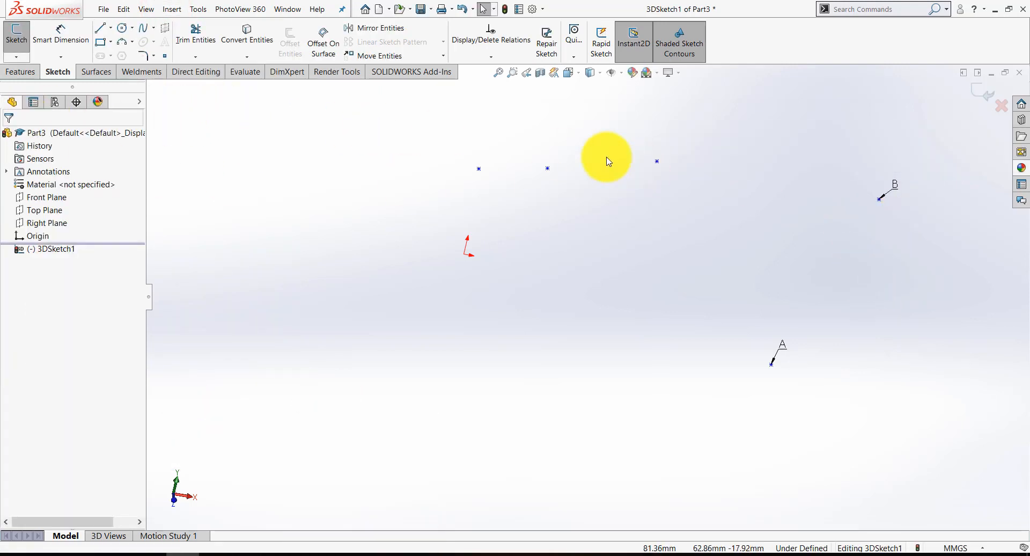
# - Set the leftmost of the three remaining unlabelled points to X 100, Y 70, Z 85 and attach a note reading "C"
pyautogui.click(478, 170)
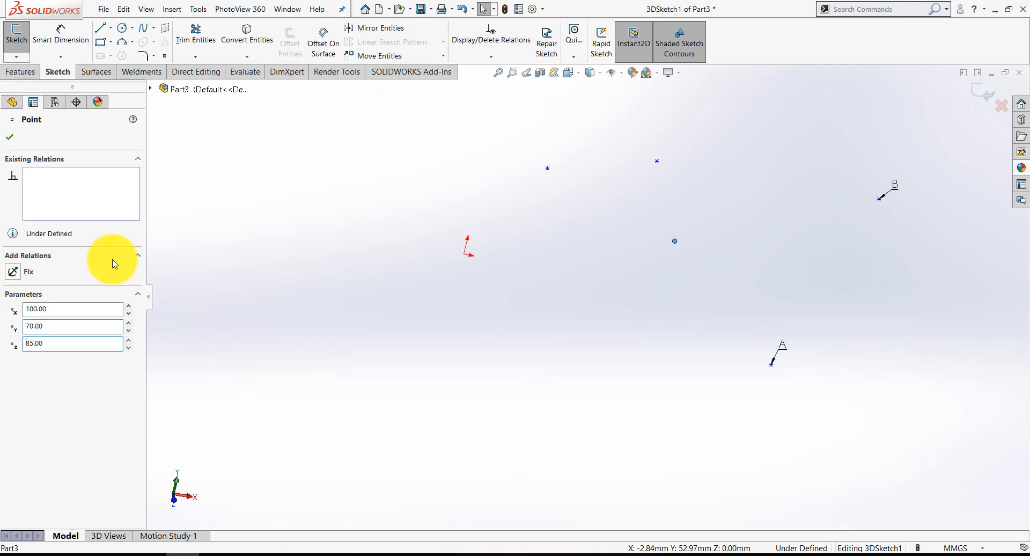
pyautogui.click(173, 10)
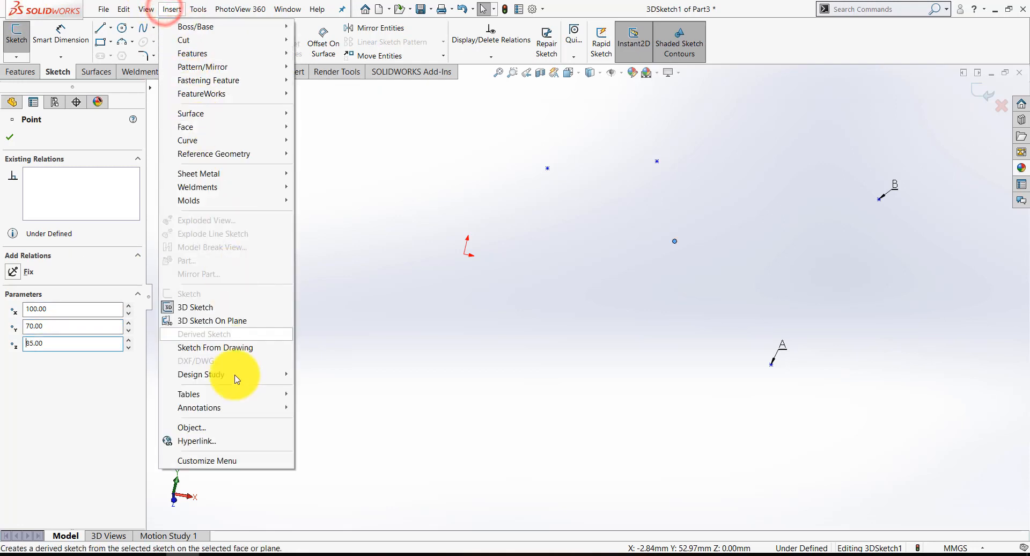
pyautogui.click(224, 405)
pyautogui.click(330, 408)
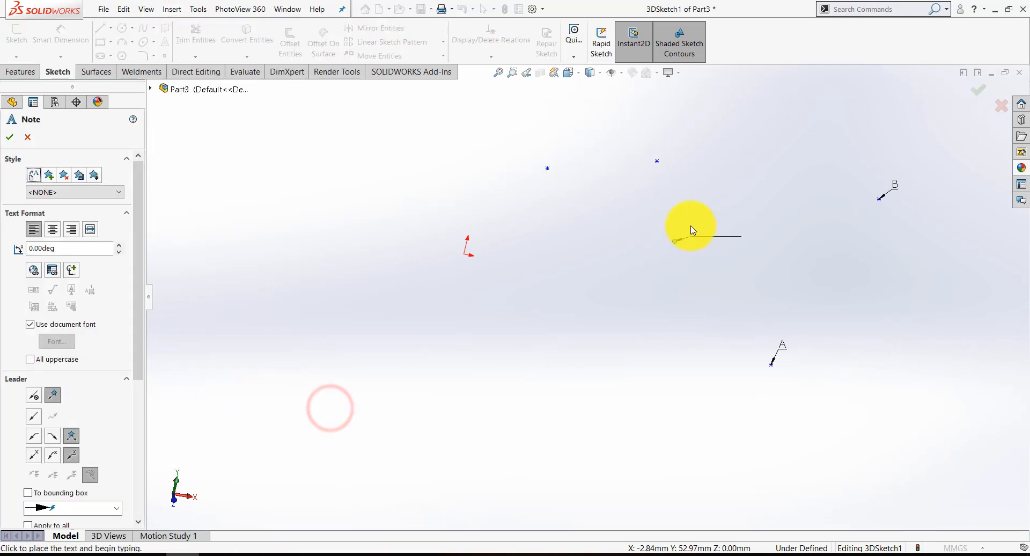
pyautogui.click(687, 226)
pyautogui.write('C')
pyautogui.click(571, 202)
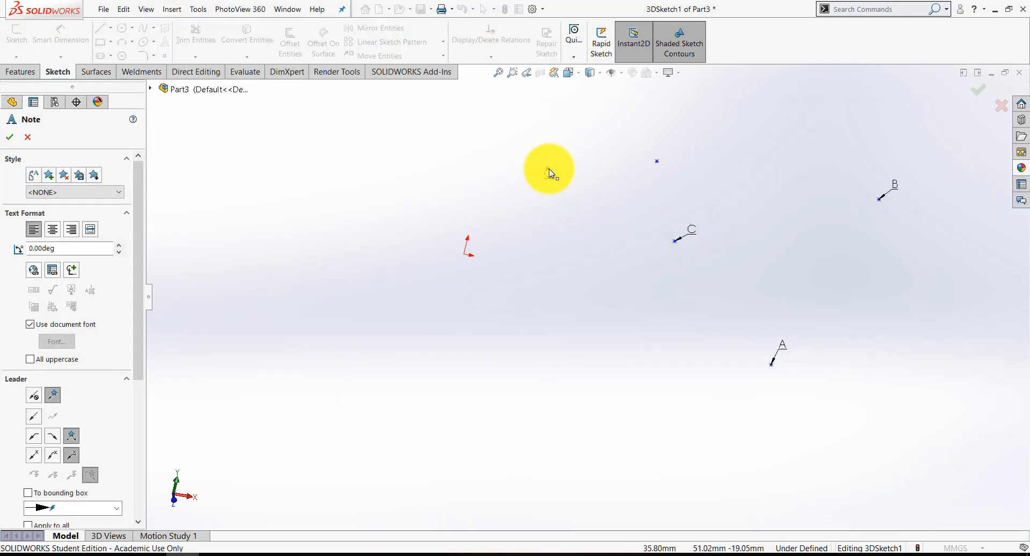
pyautogui.press('Escape')
# - Set the left one of the two remaining unlabelled points to X 230, Y 55, Z 80 and attach a note reading "D"
pyautogui.click(547, 168)
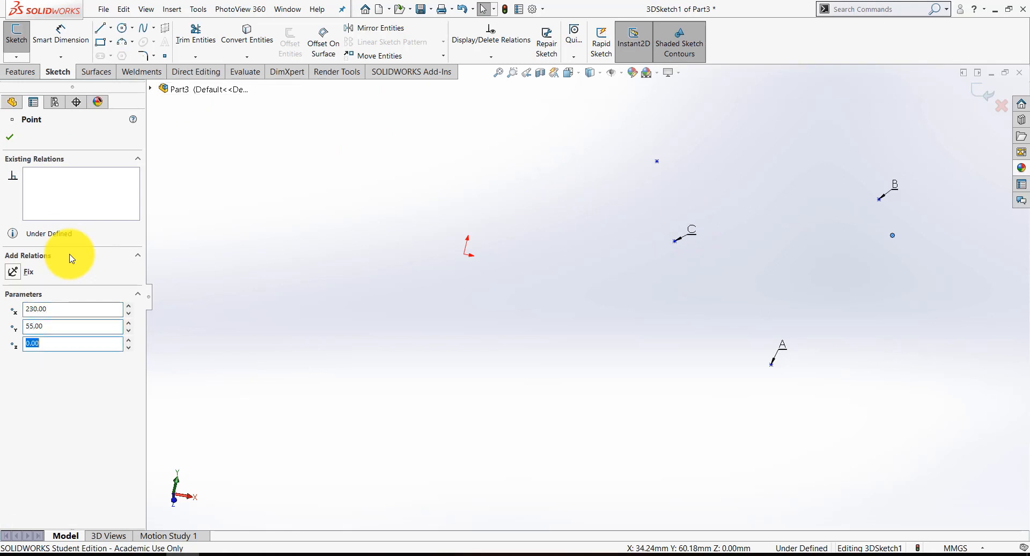
pyautogui.write('80')
pyautogui.press('Return')
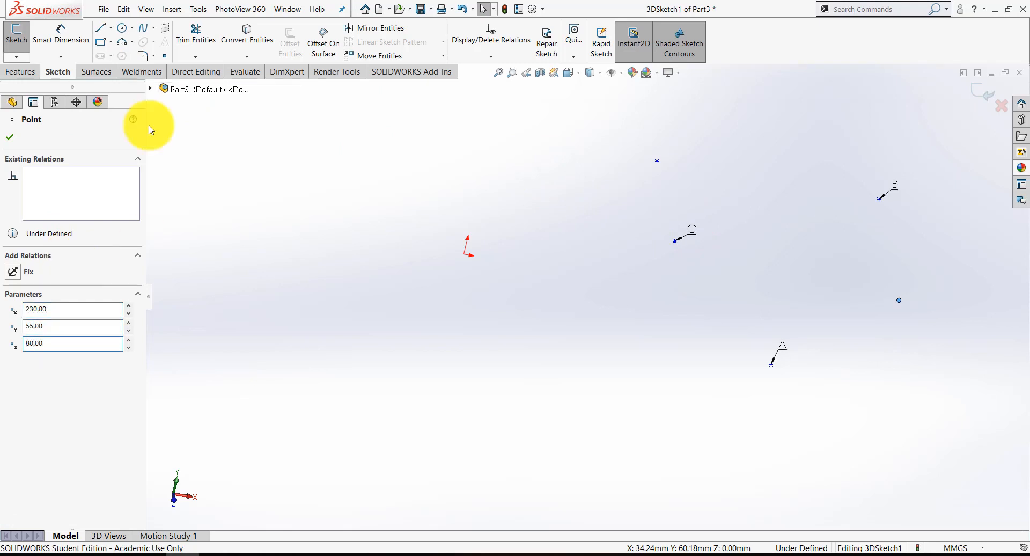
pyautogui.click(172, 9)
pyautogui.click(202, 408)
pyautogui.click(319, 404)
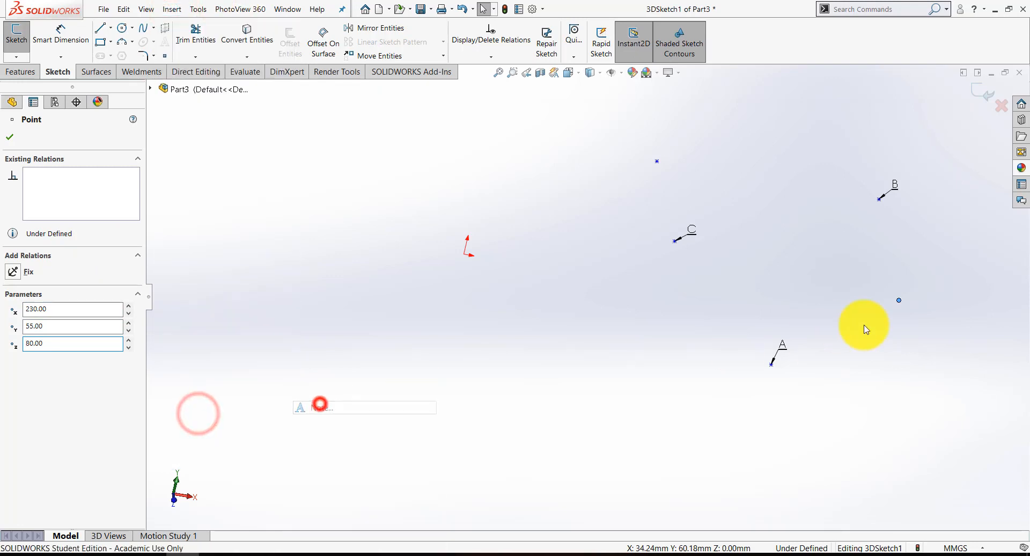
pyautogui.click(906, 285)
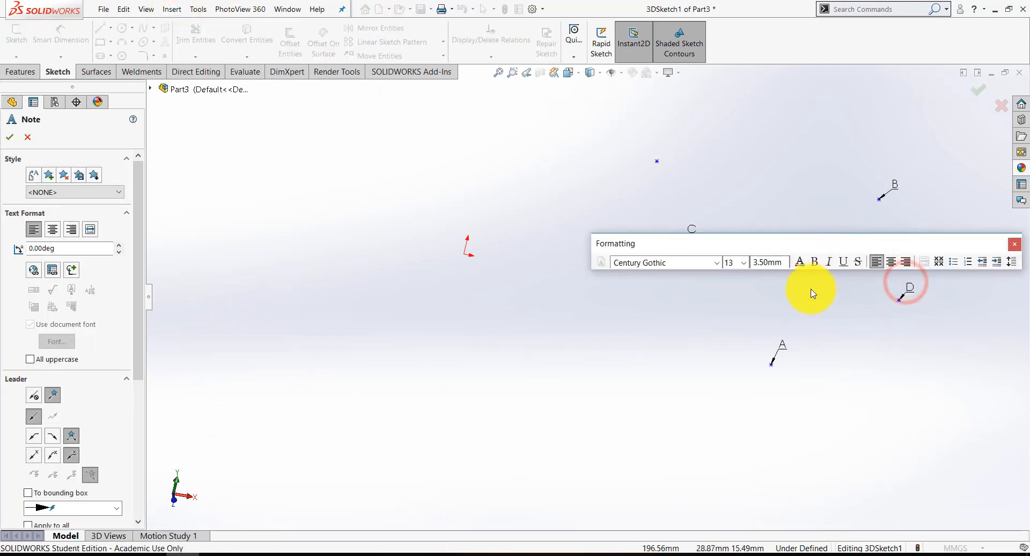
pyautogui.write('D')
pyautogui.press('Escape')
# - Set the last unlabelled point's coordinates to X 115, Y 100, Z 30 and attach a note reading "E"
pyautogui.click(658, 161)
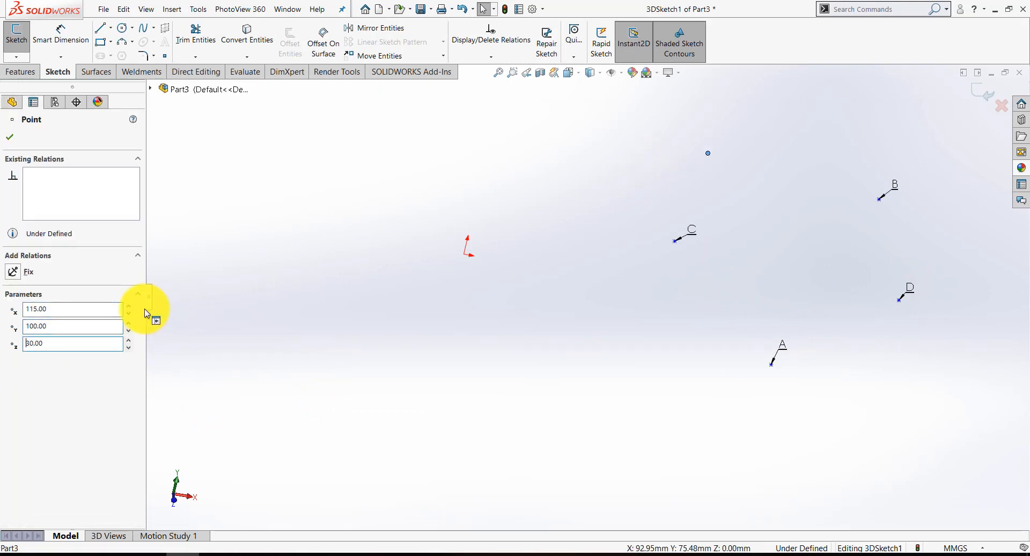
pyautogui.click(172, 9)
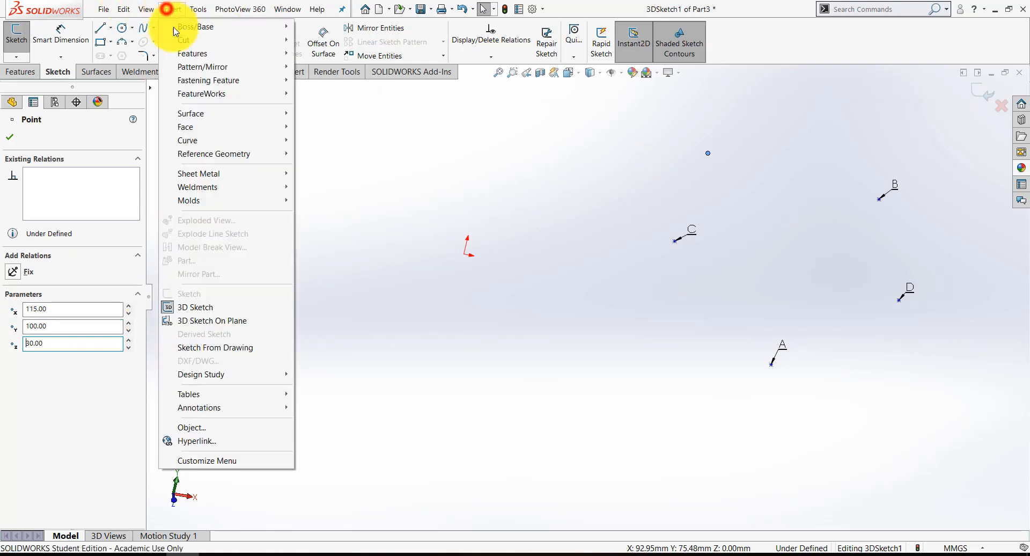
pyautogui.click(209, 408)
pyautogui.click(334, 405)
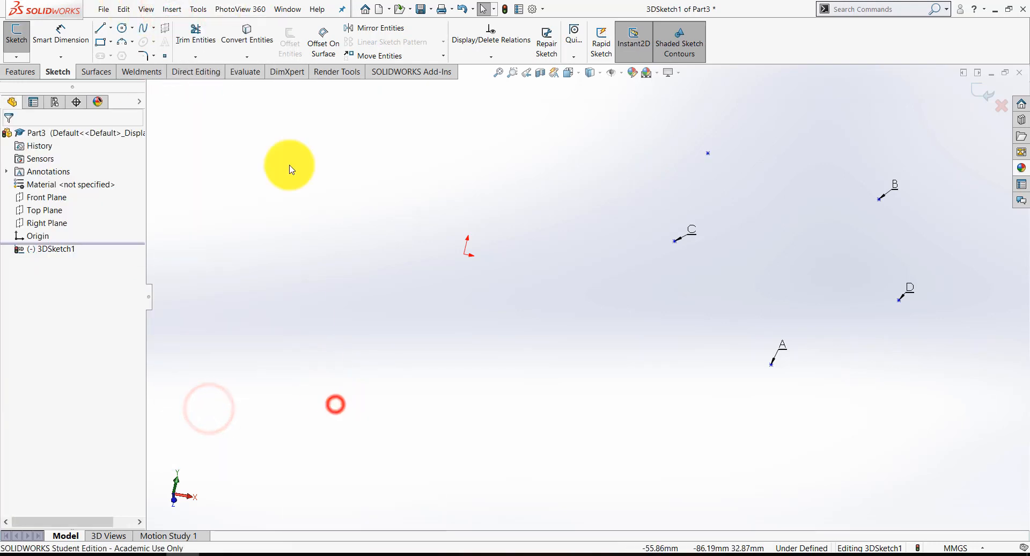
pyautogui.click(172, 9)
pyautogui.click(285, 408)
pyautogui.click(317, 407)
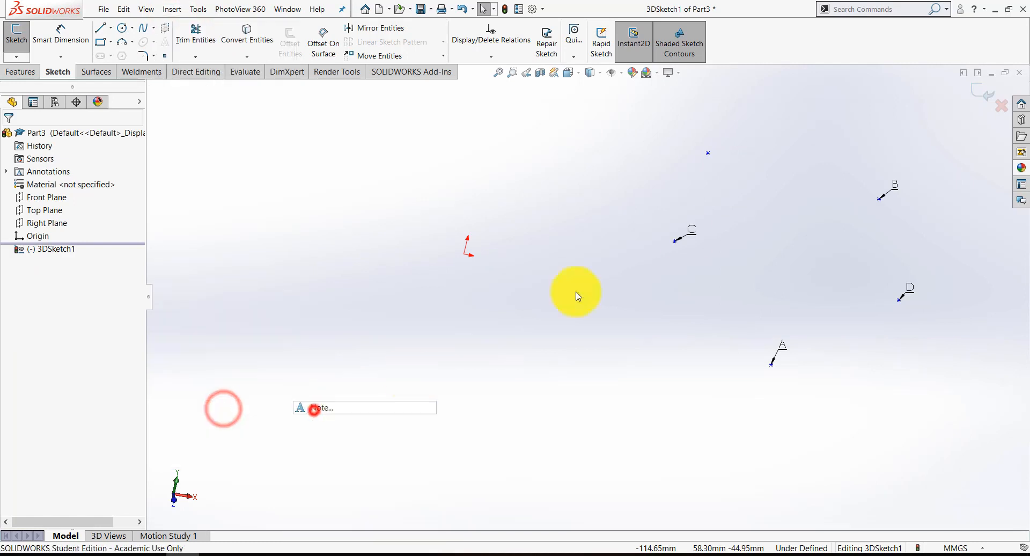
pyautogui.click(717, 140)
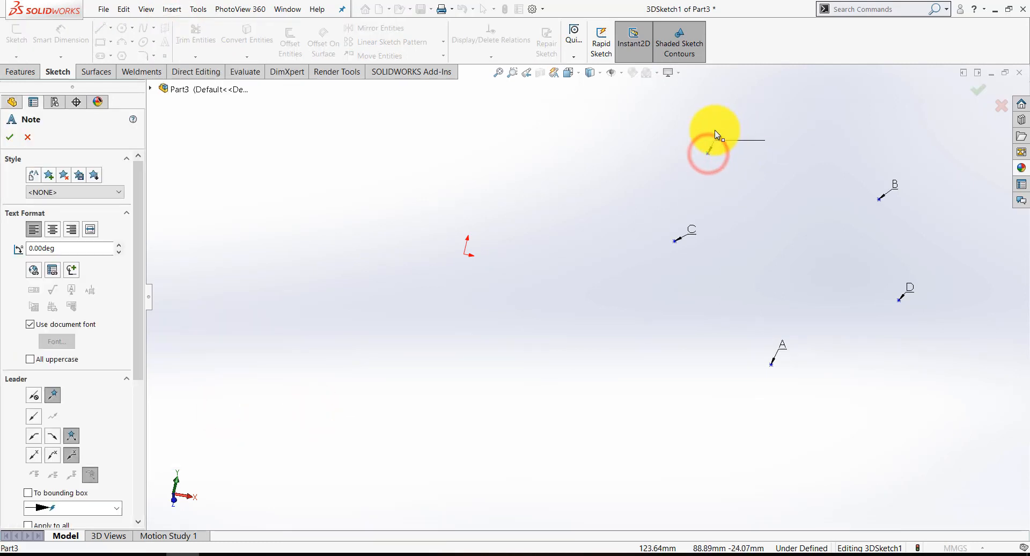
pyautogui.click(716, 135)
pyautogui.write('E')
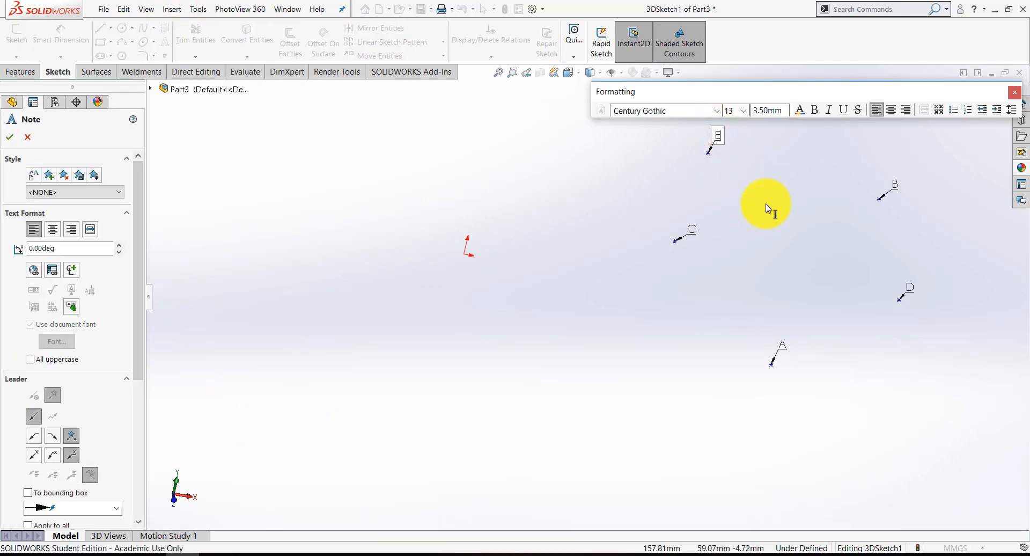
pyautogui.click(981, 111)
pyautogui.click(986, 100)
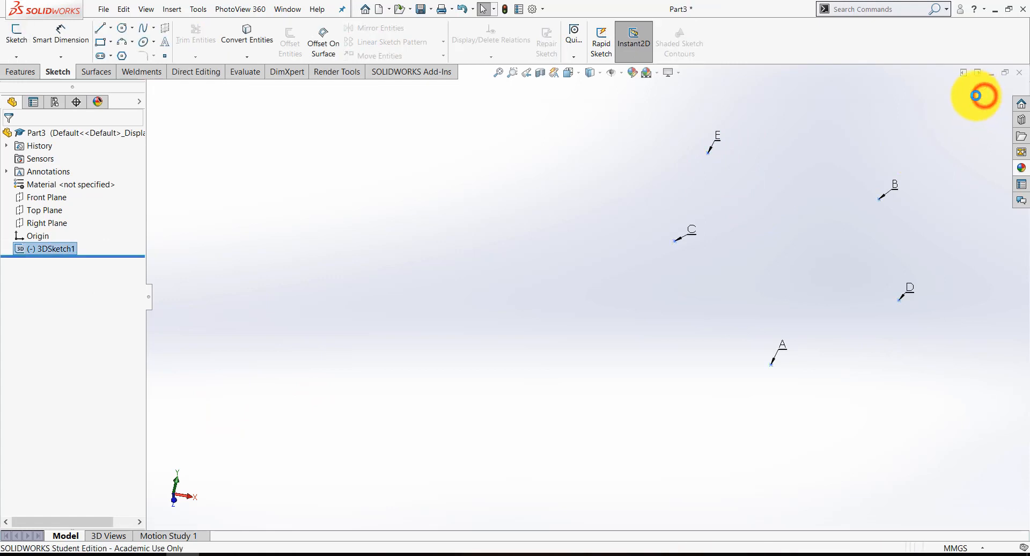
# - Draw a closed triangle of lines through points A, B and C in a new 3D sketch
pyautogui.press('z')
pyautogui.click(290, 208)
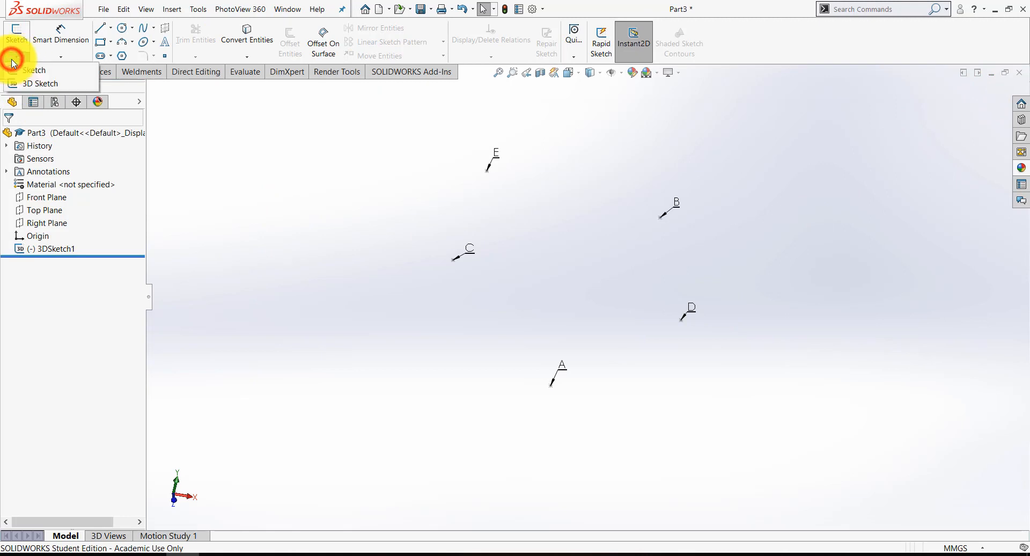
pyautogui.click(39, 83)
pyautogui.click(103, 28)
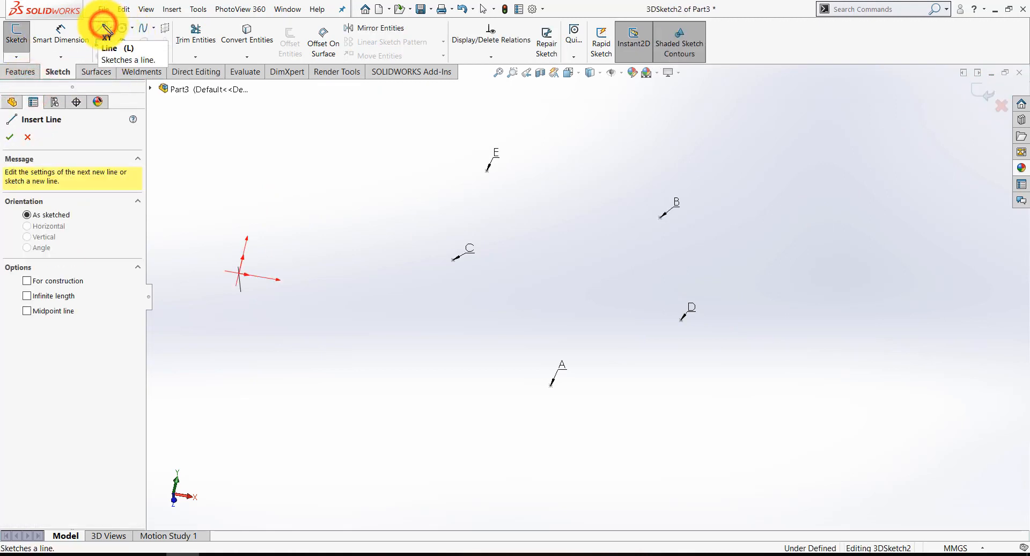
pyautogui.click(551, 385)
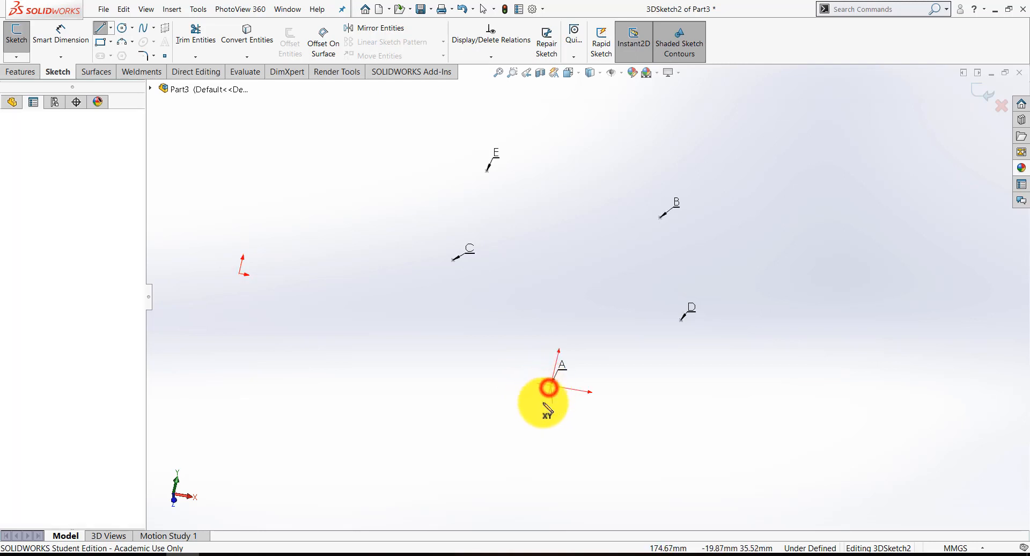
pyautogui.click(659, 218)
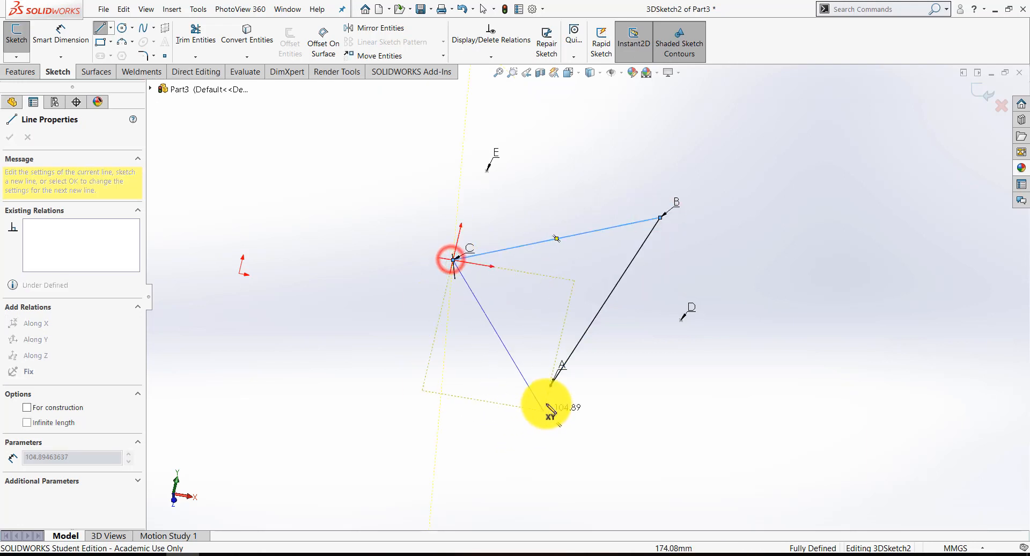
pyautogui.click(551, 385)
pyautogui.click(984, 91)
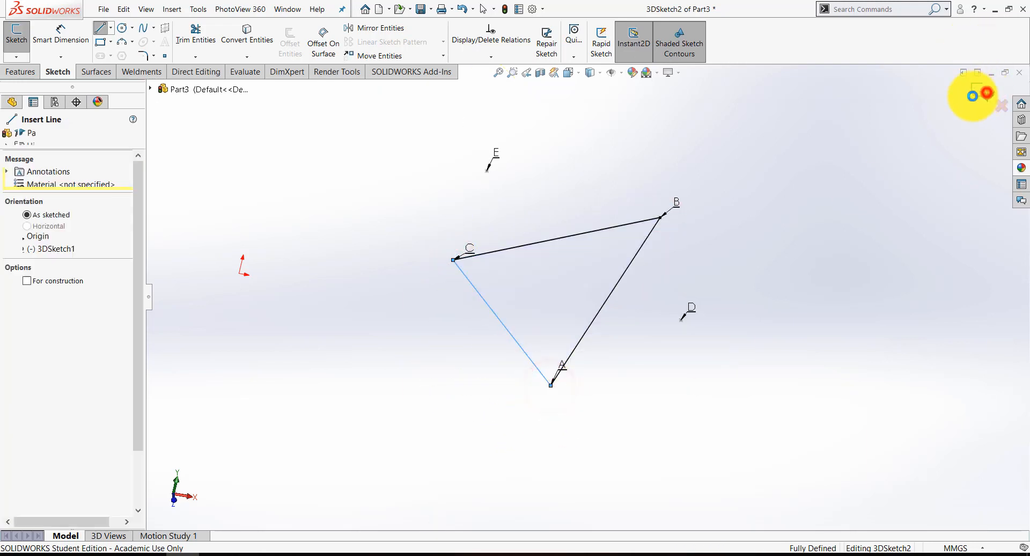
pyautogui.click(985, 90)
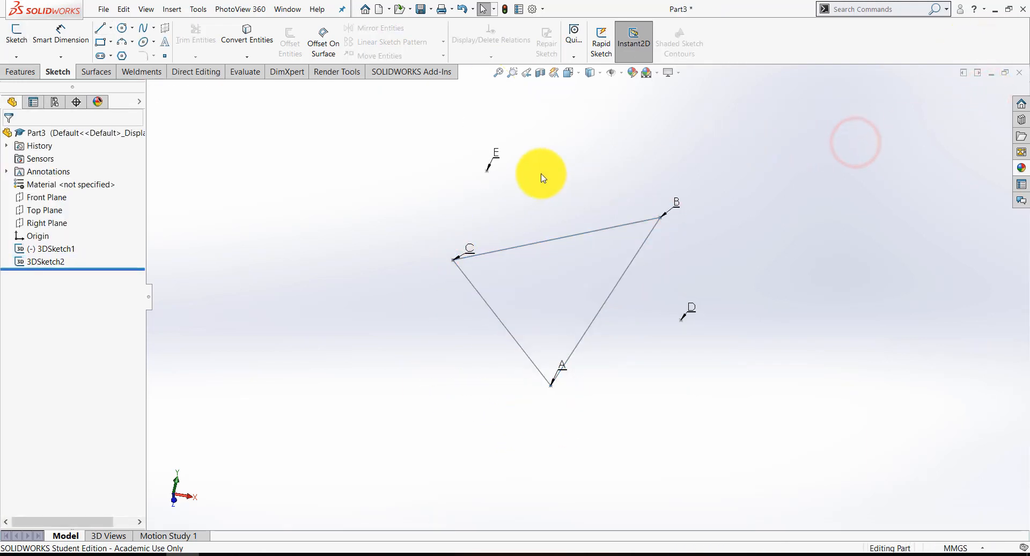
# - Draw a closed triangle of lines through points A, D and E in a separate 3D sketch
pyautogui.click(15, 59)
pyautogui.click(28, 83)
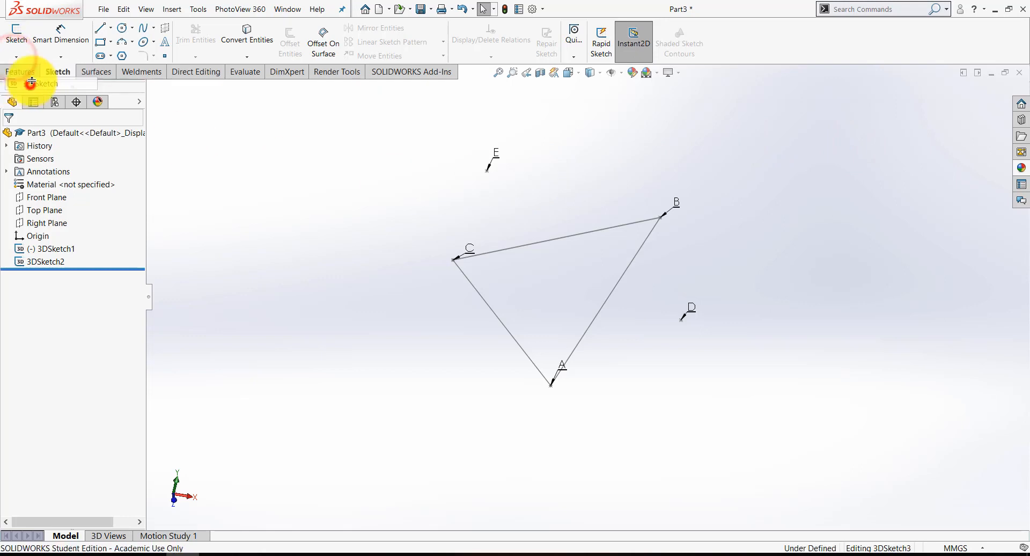
pyautogui.click(100, 30)
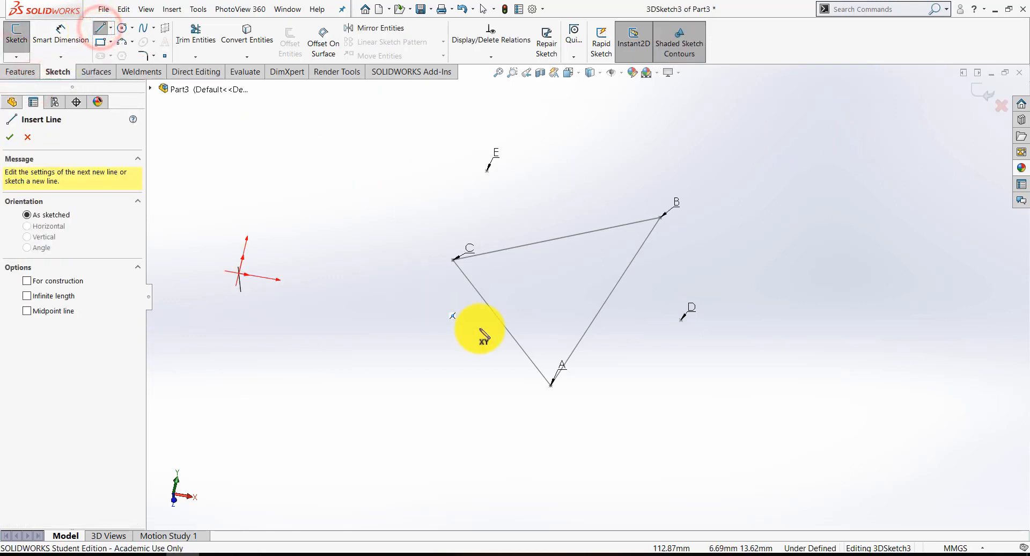
pyautogui.click(551, 387)
pyautogui.click(681, 320)
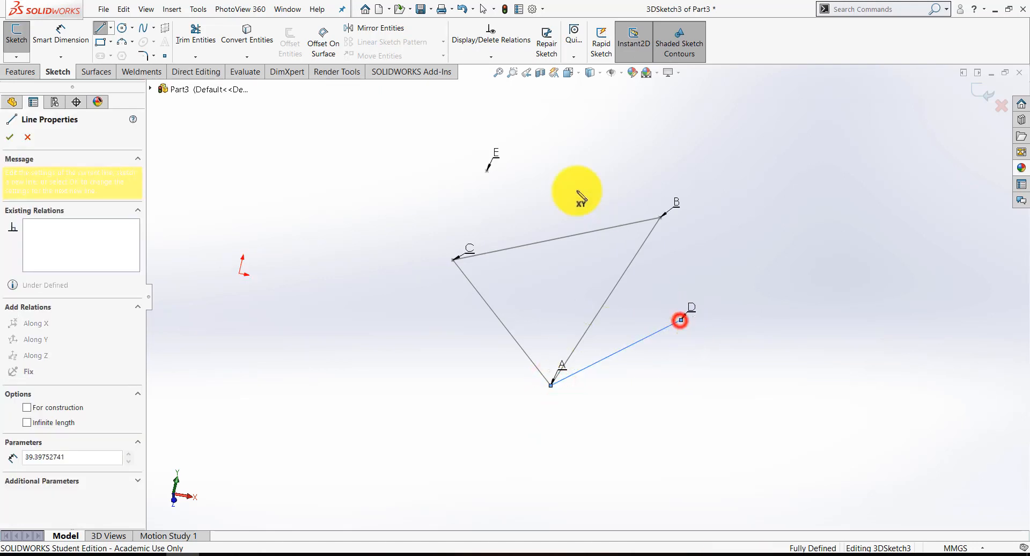
pyautogui.click(487, 170)
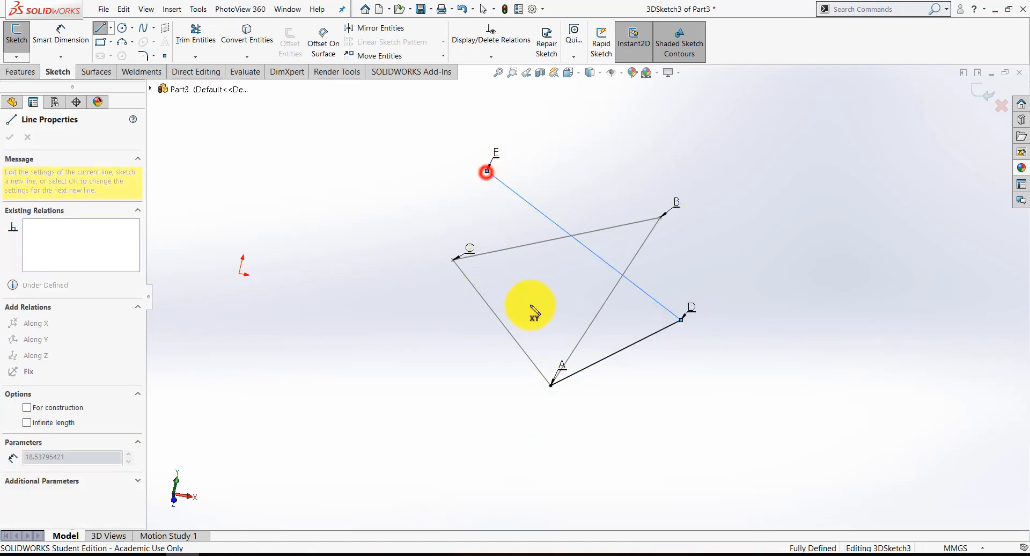
pyautogui.click(551, 387)
pyautogui.click(985, 91)
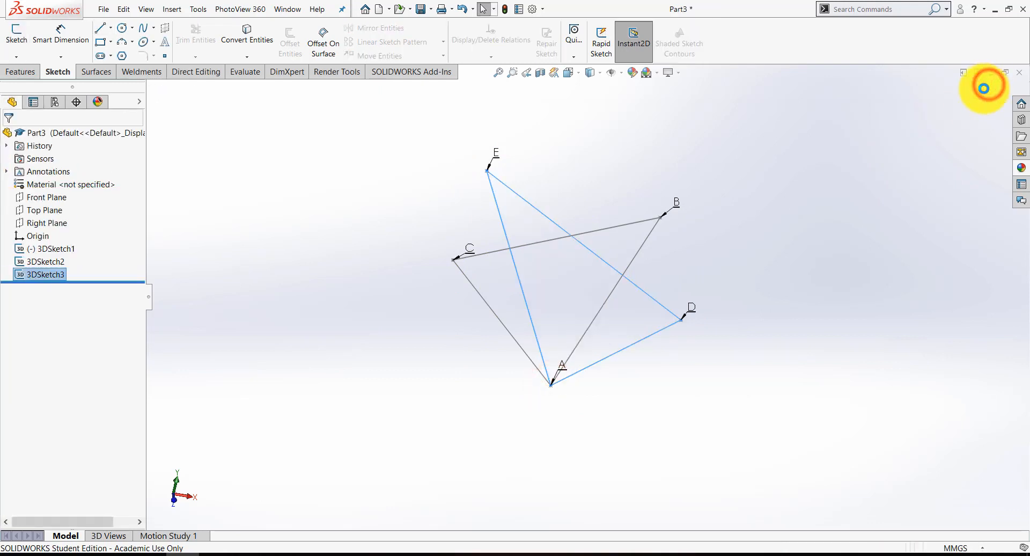
# - Create a Filled Surface bounded by the triangle ADE sketch
pyautogui.moveTo(754, 153)
pyautogui.mouseDown(button='middle')
pyautogui.moveTo(660, 234)
pyautogui.moveTo(600, 328)
pyautogui.moveTo(687, 237)
pyautogui.moveTo(578, 304)
pyautogui.mouseUp(button='middle')
pyautogui.scroll(-2, 578, 305)
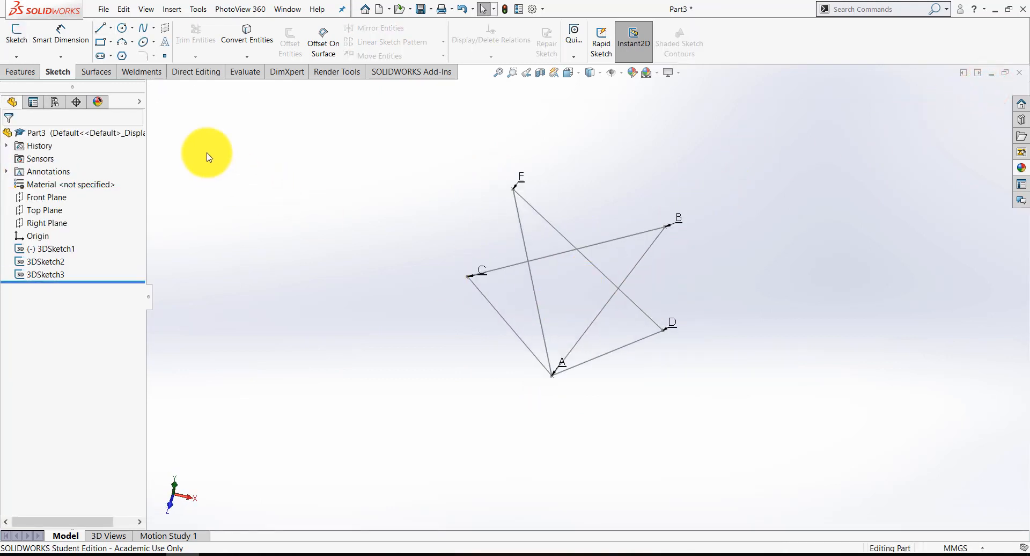
pyautogui.click(94, 72)
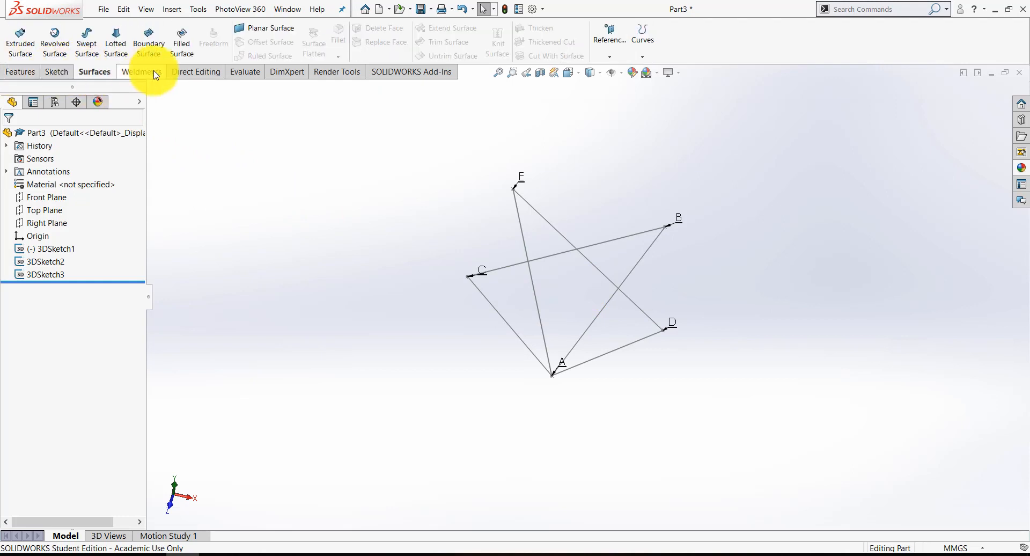
pyautogui.rightClick(87, 71)
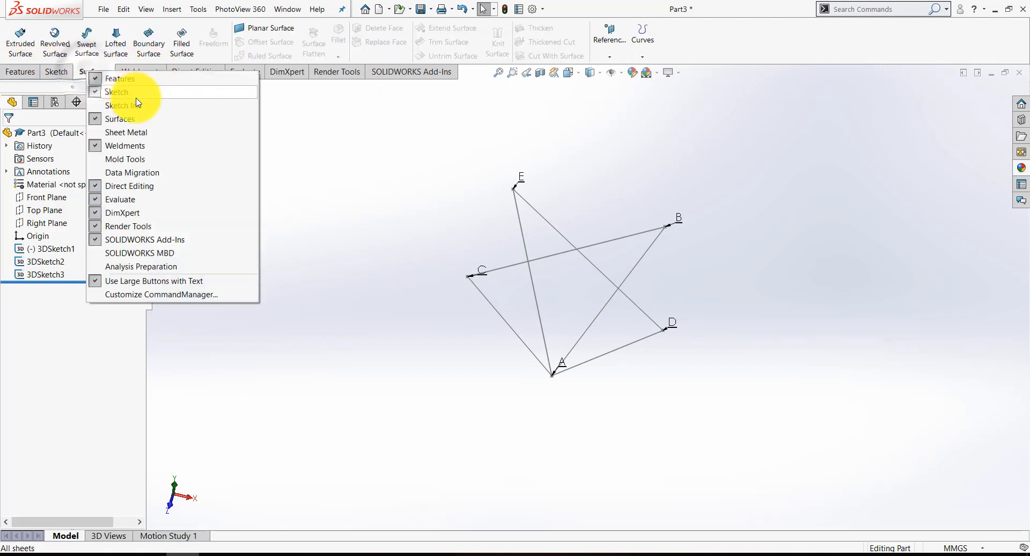
pyautogui.click(348, 155)
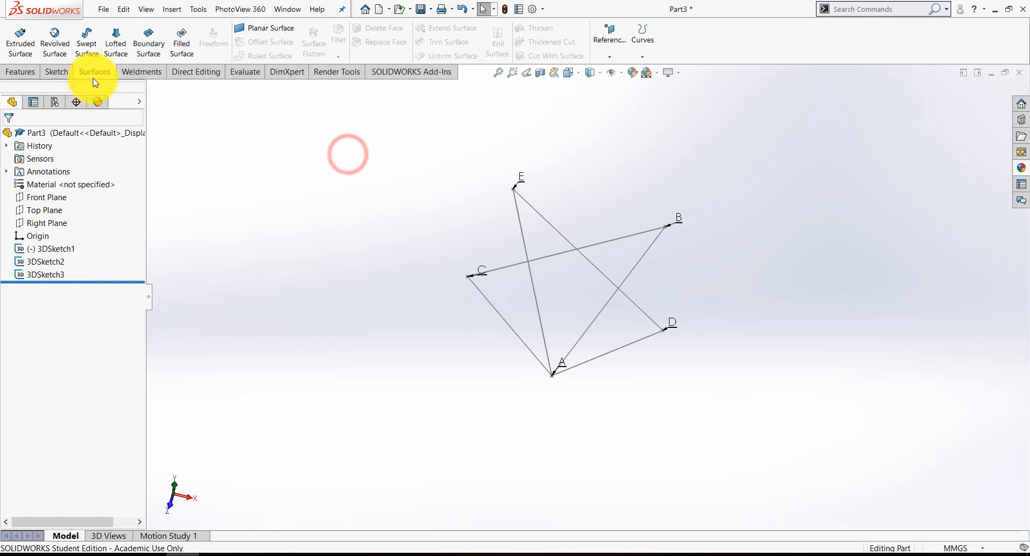
pyautogui.click(183, 46)
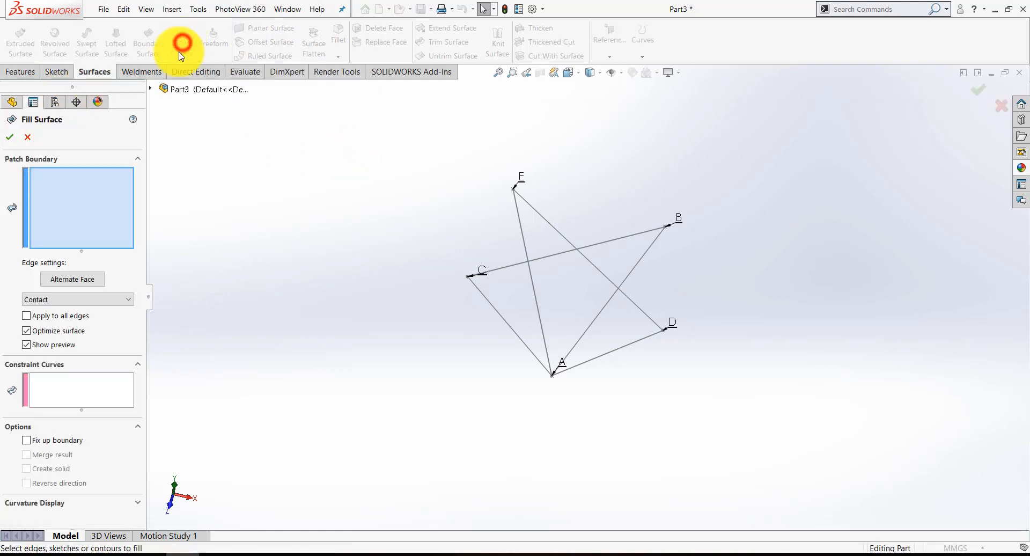
pyautogui.click(522, 232)
pyautogui.click(10, 137)
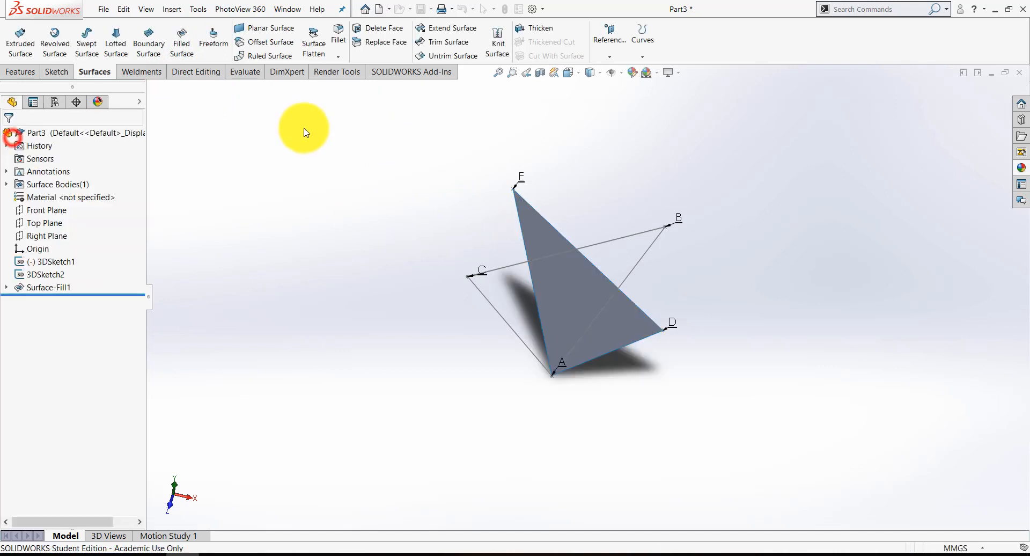
pyautogui.click(303, 128)
# - Create a Filled Surface bounded by the triangle ABC sketch
pyautogui.moveTo(585, 252); pyautogui.dragTo(559, 221, button='middle')
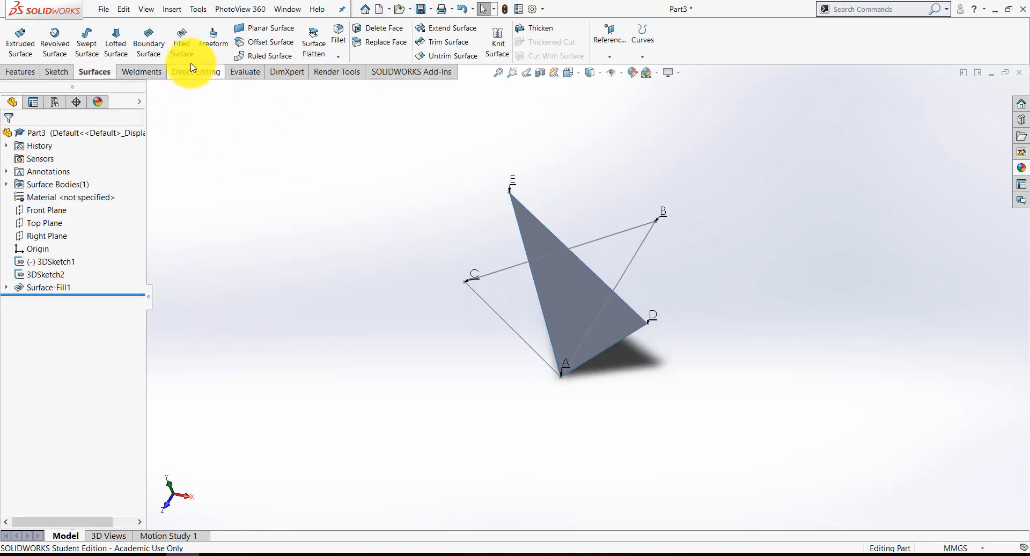
pyautogui.click(182, 47)
pyautogui.click(503, 269)
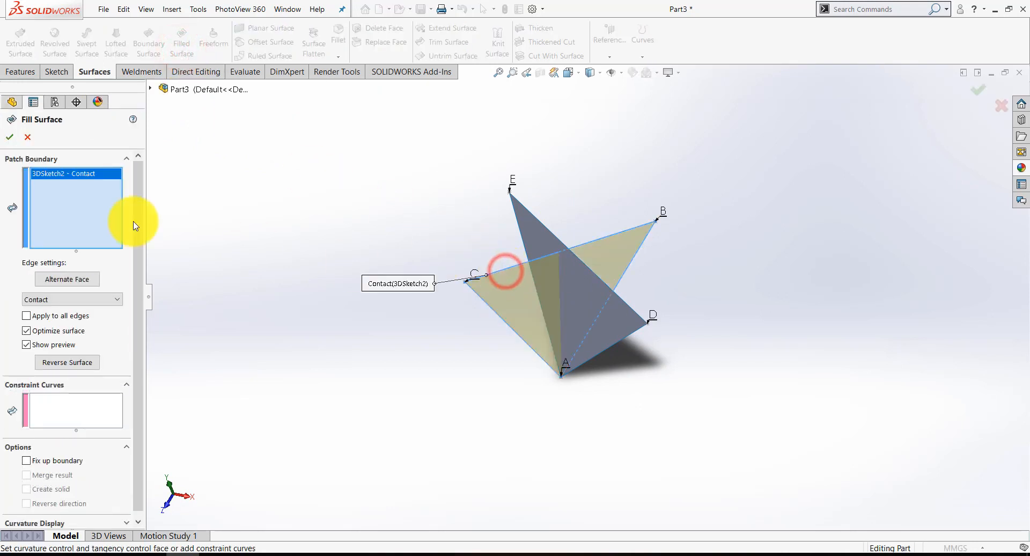
pyautogui.click(9, 136)
pyautogui.click(609, 157)
# - Examine from several angles how the ABC and ADE surfaces cross each other
pyautogui.moveTo(567, 317); pyautogui.dragTo(552, 333, button='middle')
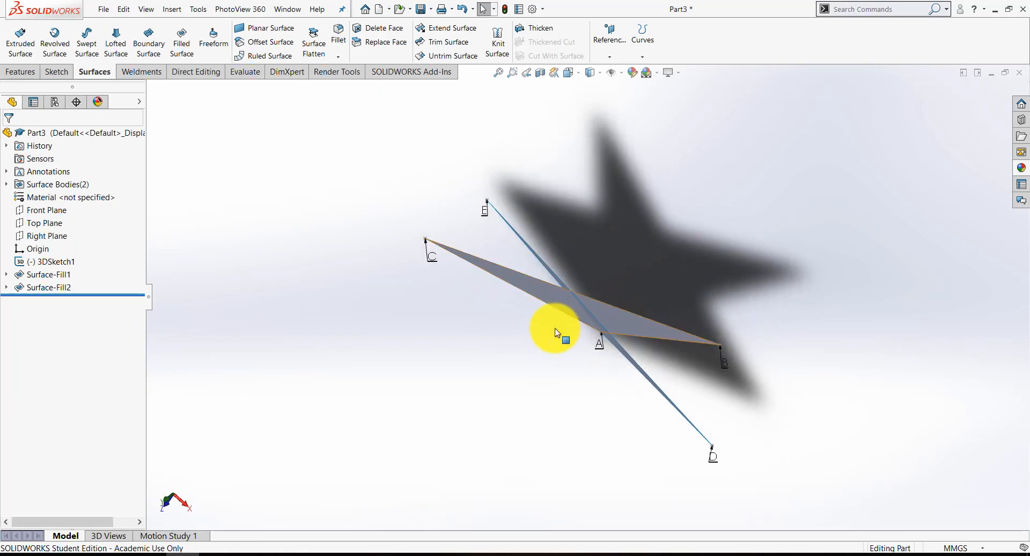
pyautogui.scroll(-2, 569, 292)
pyautogui.scroll(-3, 568, 289)
pyautogui.moveTo(551, 288); pyautogui.dragTo(535, 253, button='middle')
pyautogui.scroll(-1, 465, 269)
pyautogui.scroll(3, 465, 269)
pyautogui.scroll(2, 535, 252)
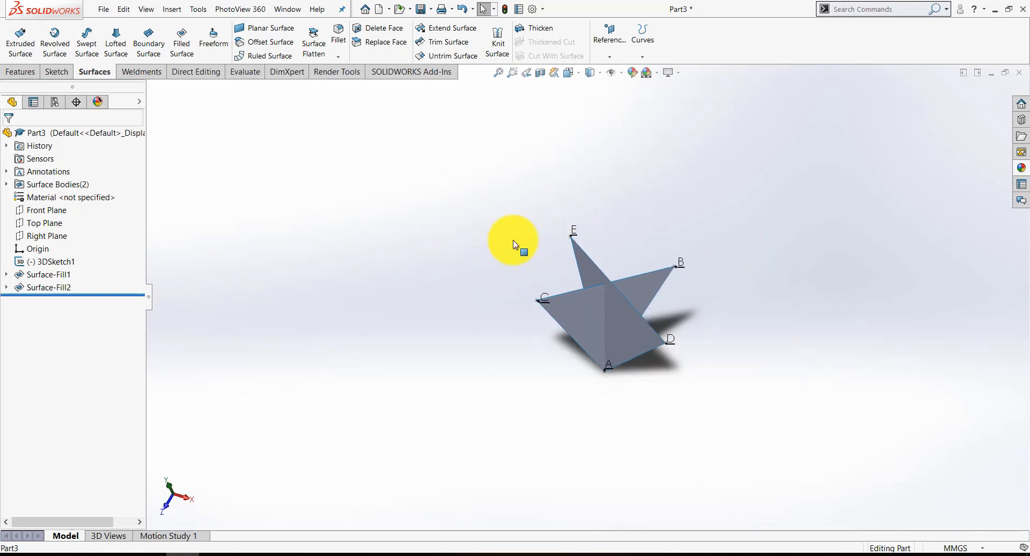
# - Sketch a horizontal line on the Top Plane from the origin to beyond point D's X position
pyautogui.click(53, 224)
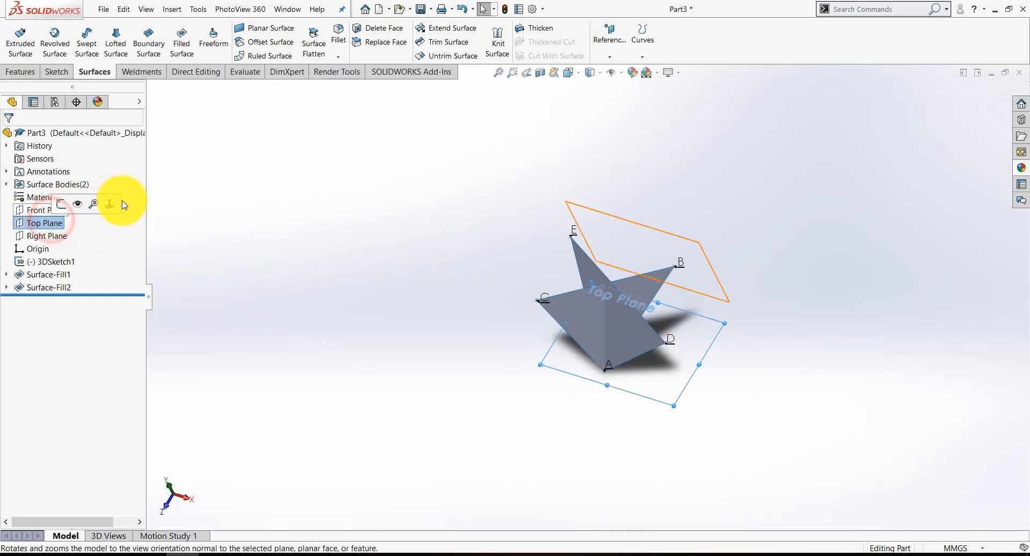
pyautogui.click(108, 209)
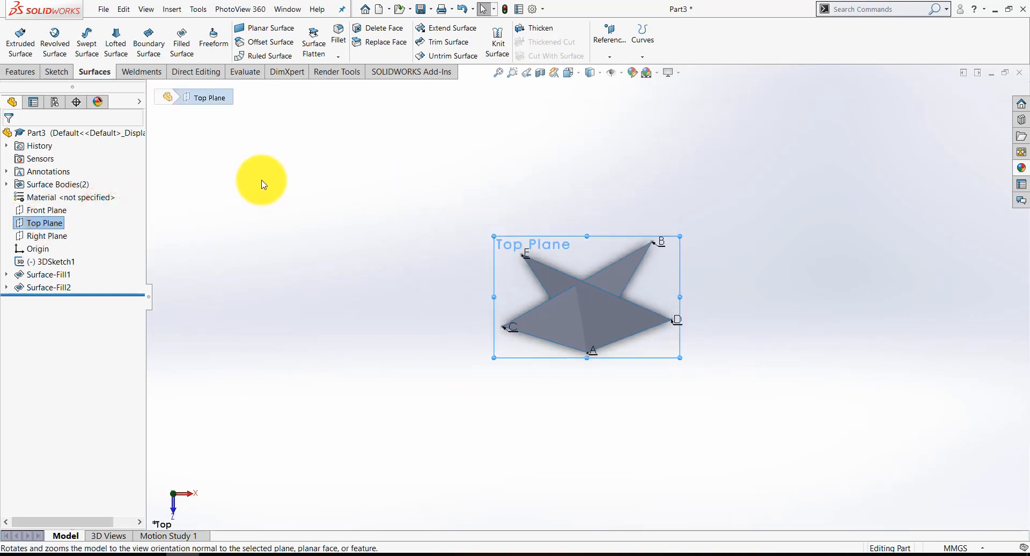
pyautogui.click(47, 72)
pyautogui.click(100, 27)
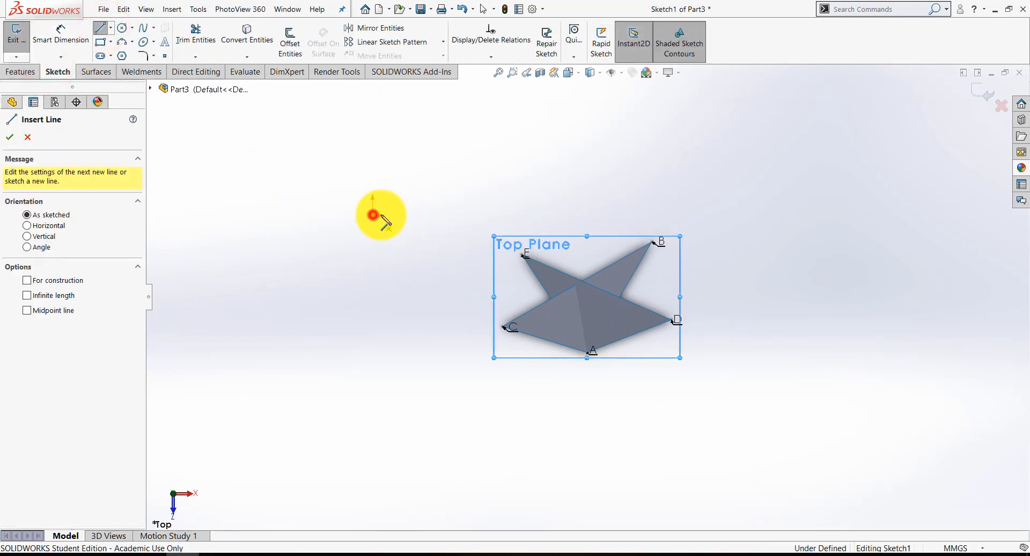
pyautogui.click(374, 215)
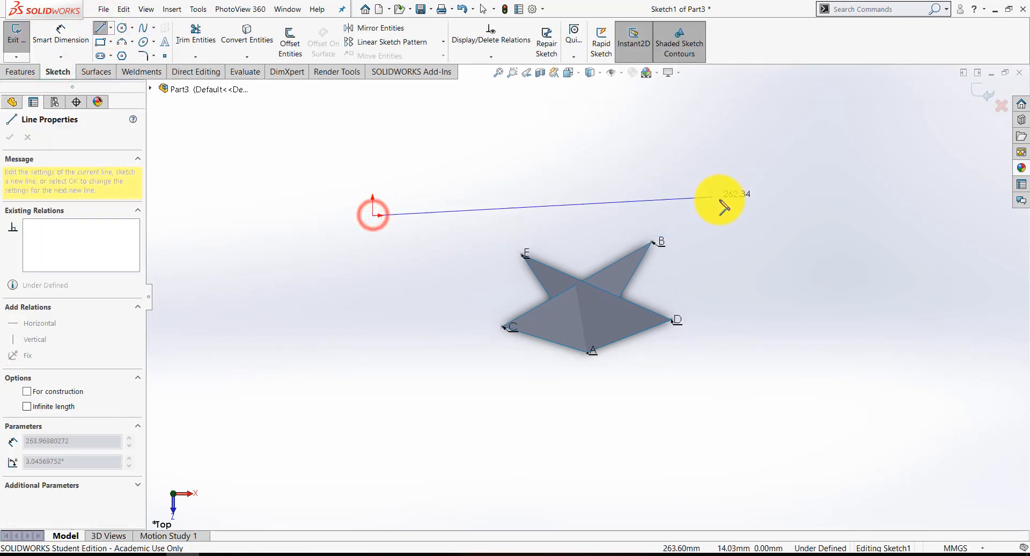
pyautogui.click(809, 215)
pyautogui.click(982, 92)
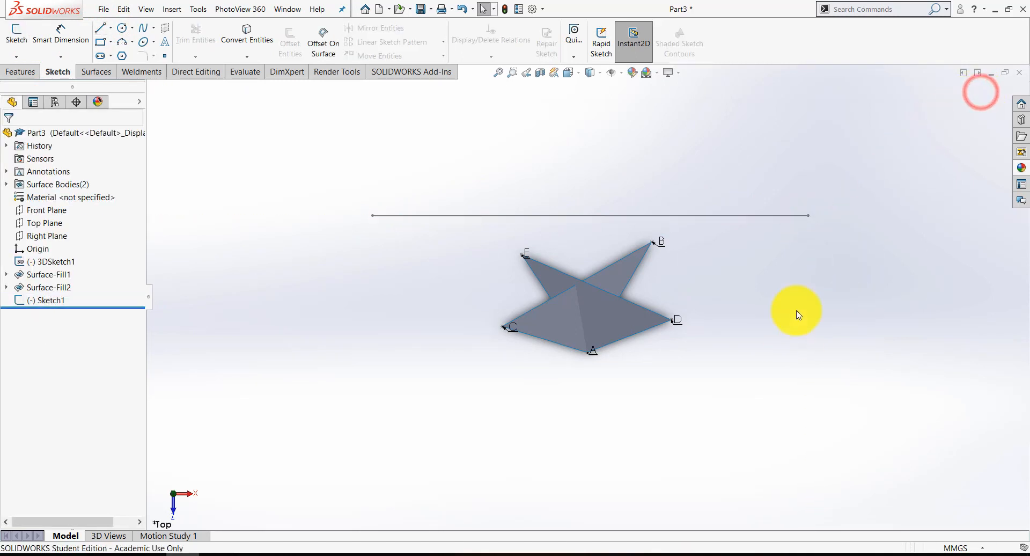
# - Extrude the Top Plane line upward into a vertical surface behind the two triangular planes
pyautogui.moveTo(797, 312)
pyautogui.keyDown('shift'); pyautogui.mouseDown(button='middle')
pyautogui.moveTo(789, 218)
pyautogui.moveTo(598, 368)
pyautogui.moveTo(599, 226)
pyautogui.moveTo(637, 276)
pyautogui.moveTo(703, 328)
pyautogui.mouseUp(button='middle'); pyautogui.keyUp('shift')
pyautogui.scroll(-1, 703, 329)
pyautogui.click(95, 72)
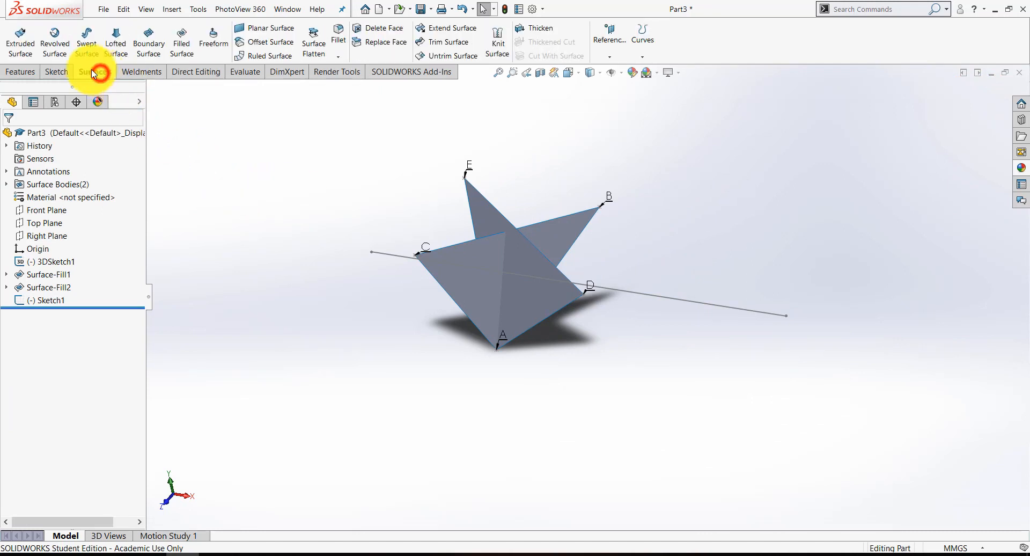
pyautogui.click(29, 35)
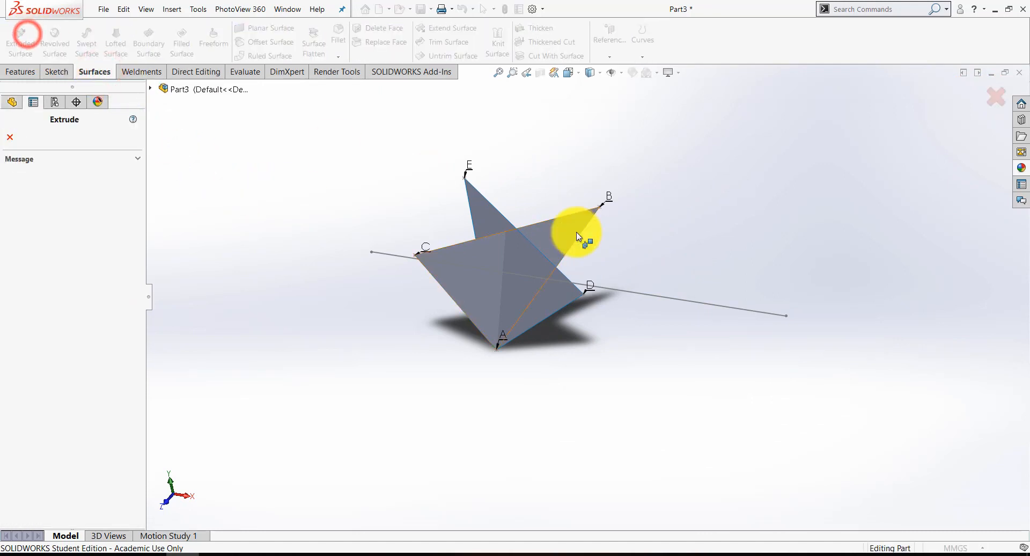
pyautogui.click(649, 298)
pyautogui.moveTo(578, 266); pyautogui.dragTo(542, 121)
pyautogui.click(986, 92)
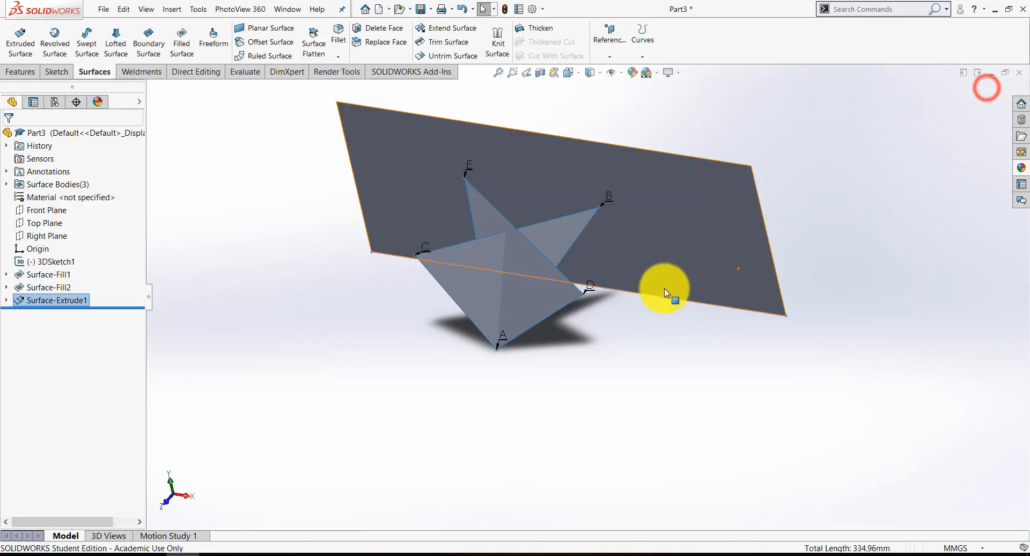
# - Increase the vertical surface's extrusion depth to 154 mm
pyautogui.moveTo(654, 332); pyautogui.dragTo(626, 165, button='middle')
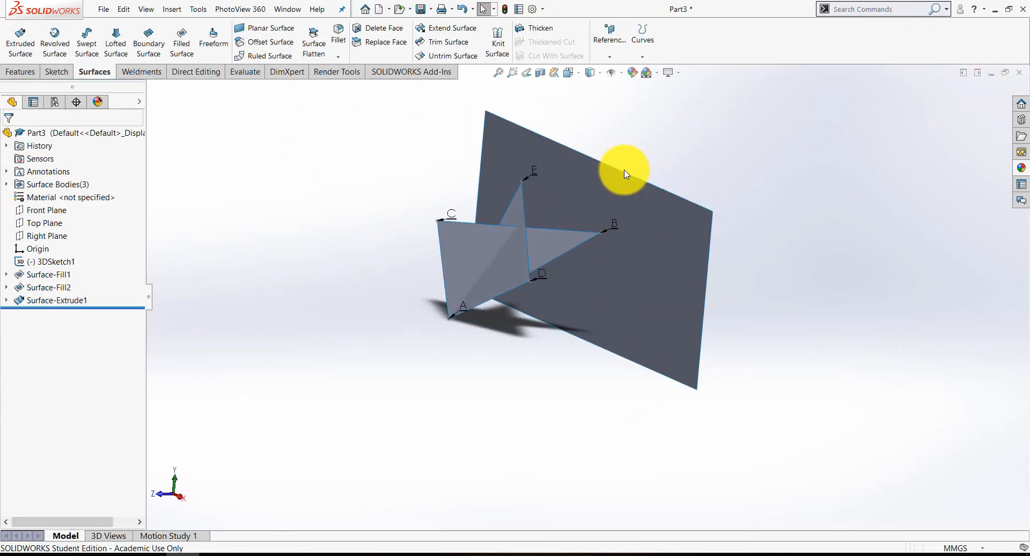
pyautogui.click(623, 171)
pyautogui.rightClick(48, 299)
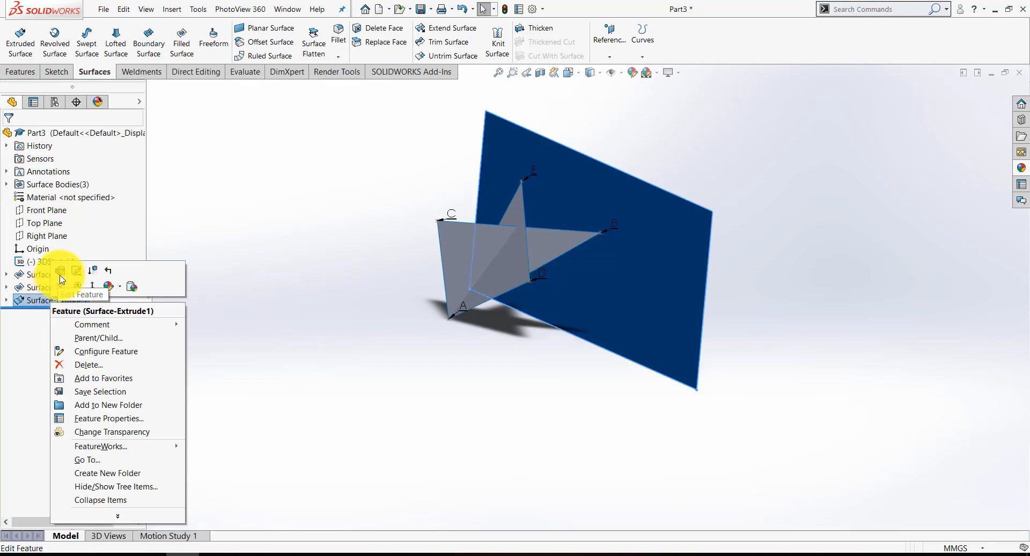
pyautogui.click(73, 271)
pyautogui.moveTo(603, 149); pyautogui.dragTo(665, 110)
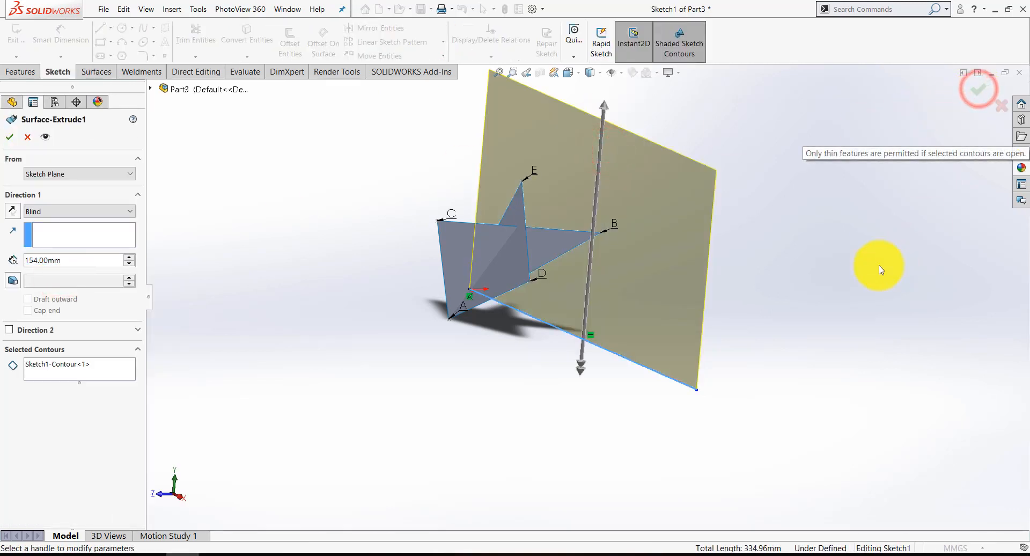
pyautogui.click(978, 89)
pyautogui.click(885, 257)
# - Sketch a line about 335 mm long on the vertical surface along its lower edge, from the origin to the far corner
pyautogui.click(637, 289)
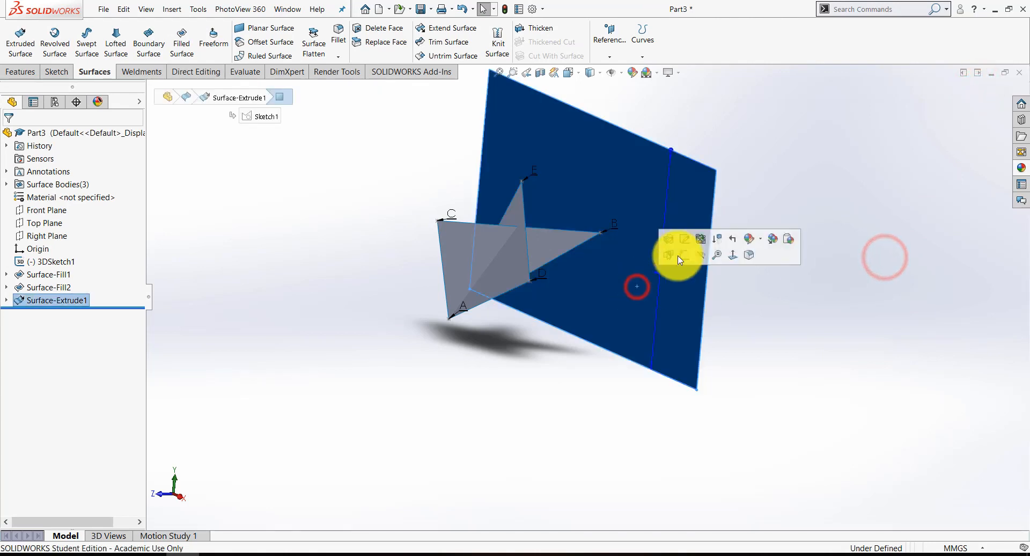
pyautogui.click(685, 253)
pyautogui.click(100, 28)
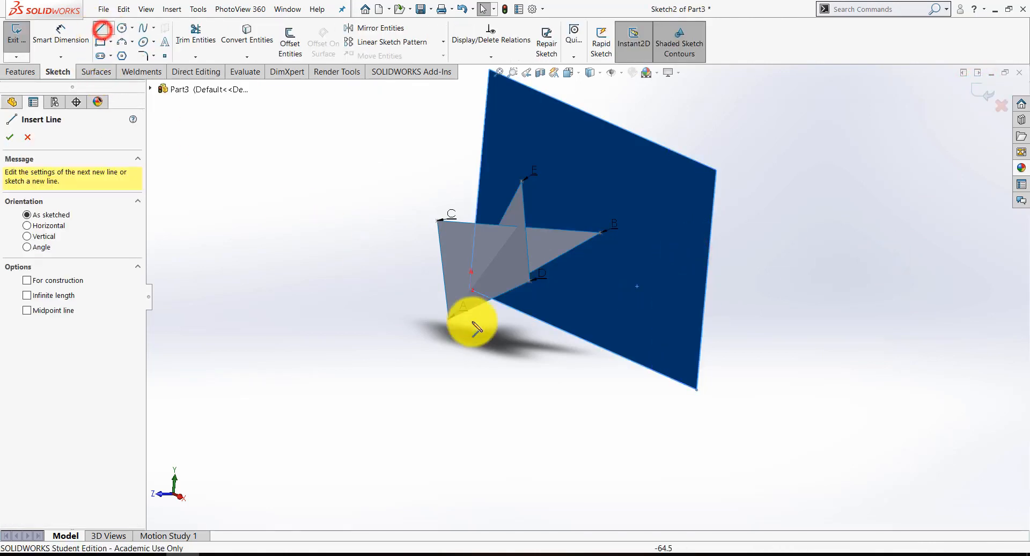
pyautogui.click(470, 290)
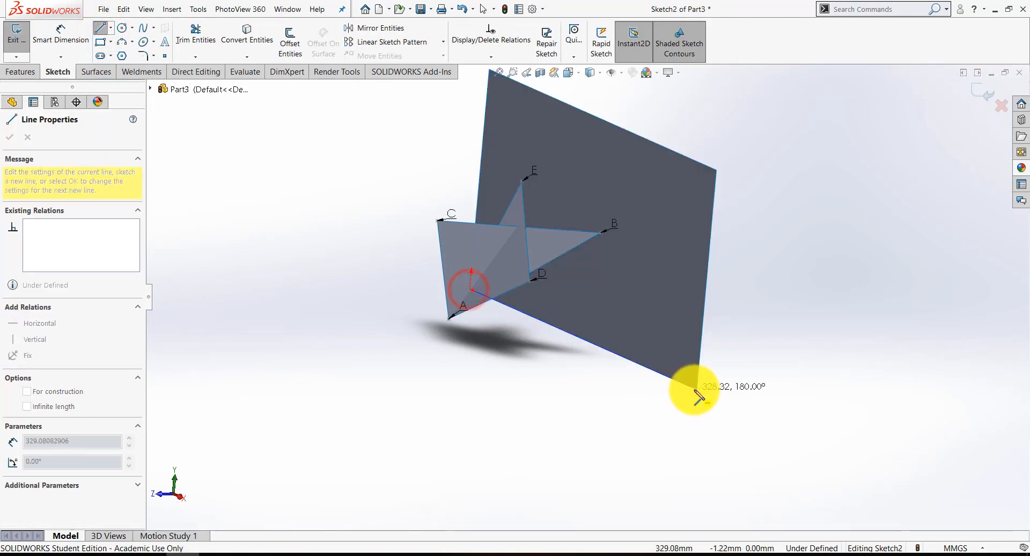
pyautogui.click(696, 392)
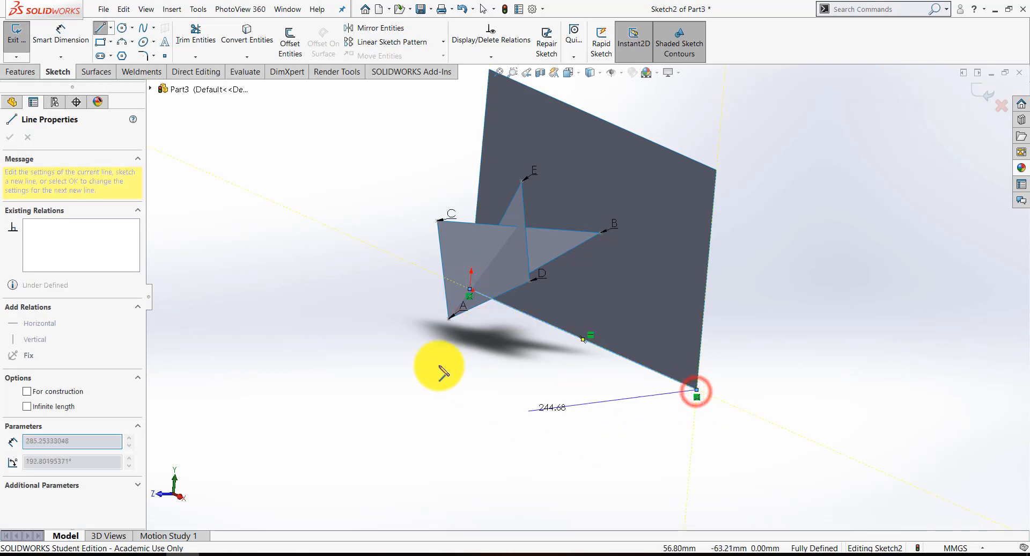
# - Extrude the lower-edge line 166 mm forward into a horizontal surface beneath the triangles
pyautogui.click(100, 80)
pyautogui.click(19, 40)
pyautogui.click(563, 294)
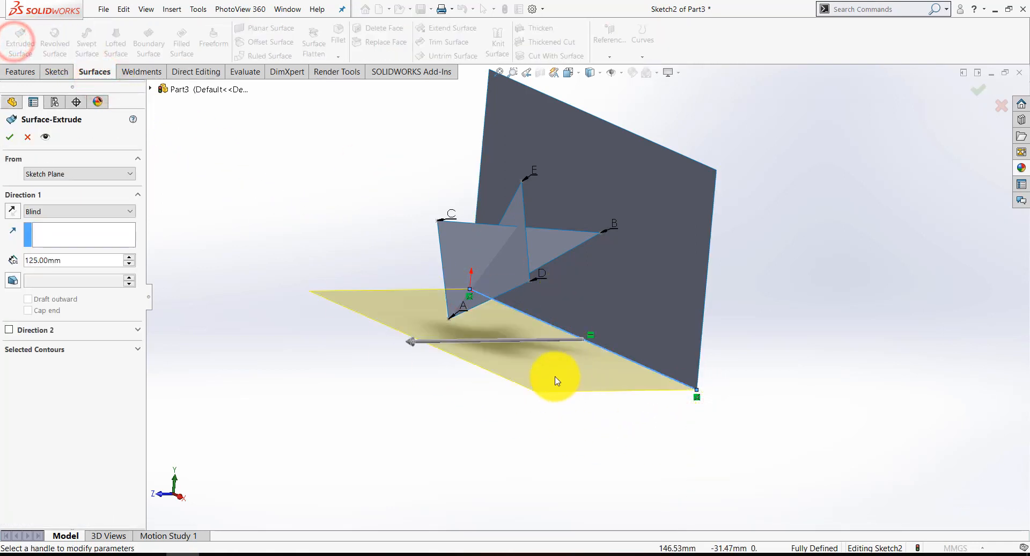
pyautogui.moveTo(405, 348); pyautogui.dragTo(358, 342)
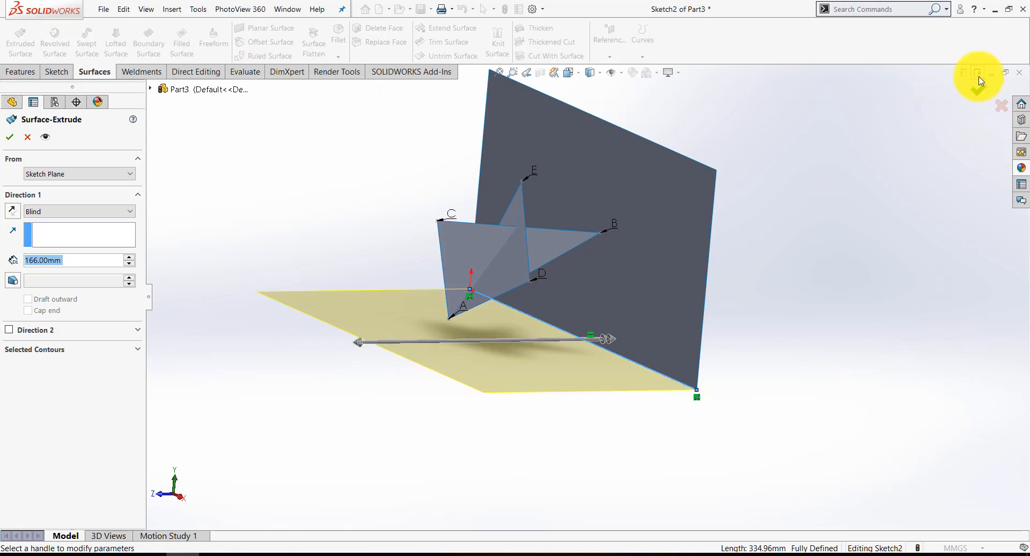
# - Apply the red high gloss plastic appearance to the ABC filled surface
pyautogui.moveTo(356, 471); pyautogui.dragTo(655, 259, button='middle')
pyautogui.scroll(-2, 656, 260)
pyautogui.click(1021, 168)
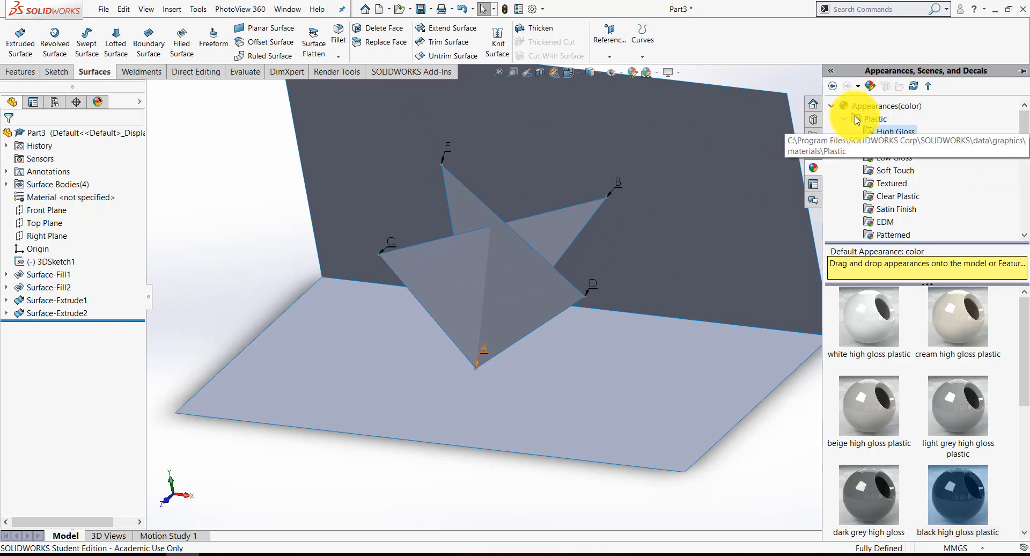
pyautogui.scroll(-3, 905, 370)
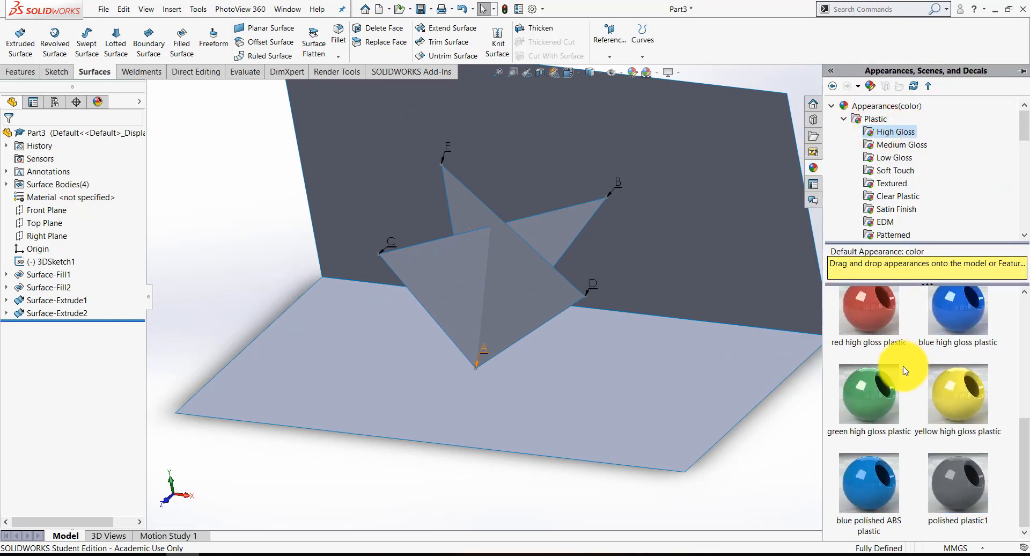
pyautogui.moveTo(865, 321); pyautogui.dragTo(425, 260)
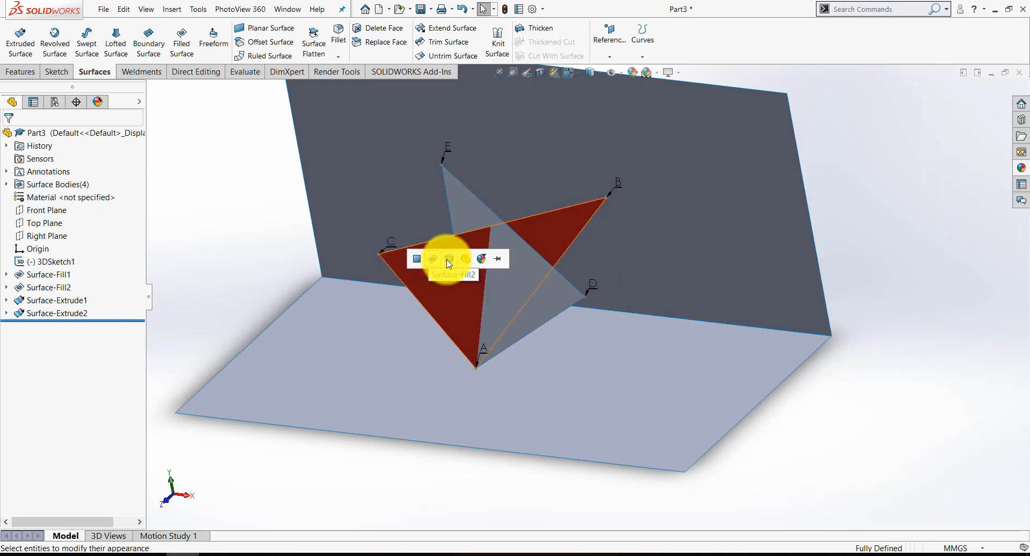
pyautogui.click(432, 259)
# - Apply the yellow high gloss plastic appearance to the ADE filled surface
pyautogui.click(1021, 167)
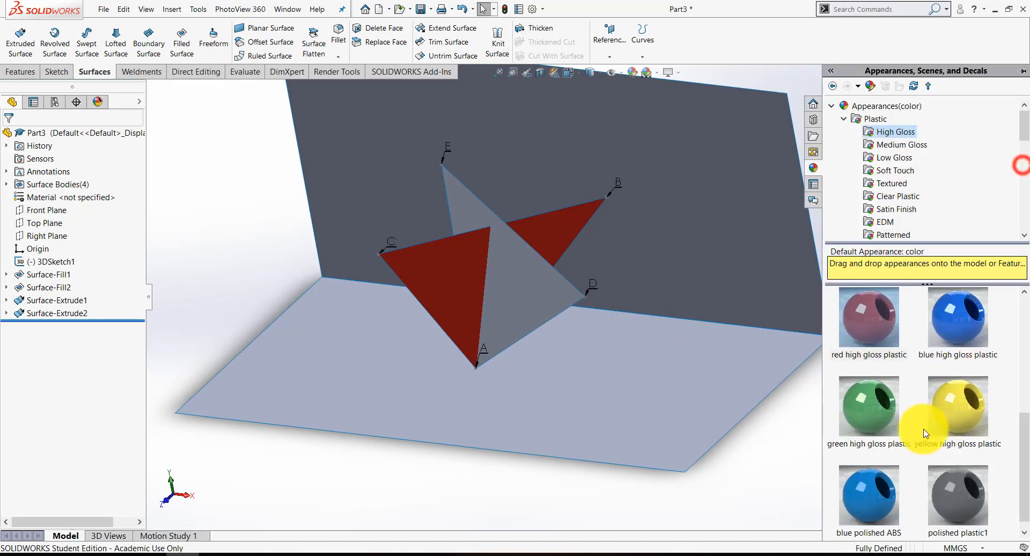
pyautogui.moveTo(960, 411); pyautogui.dragTo(529, 282)
pyautogui.click(535, 285)
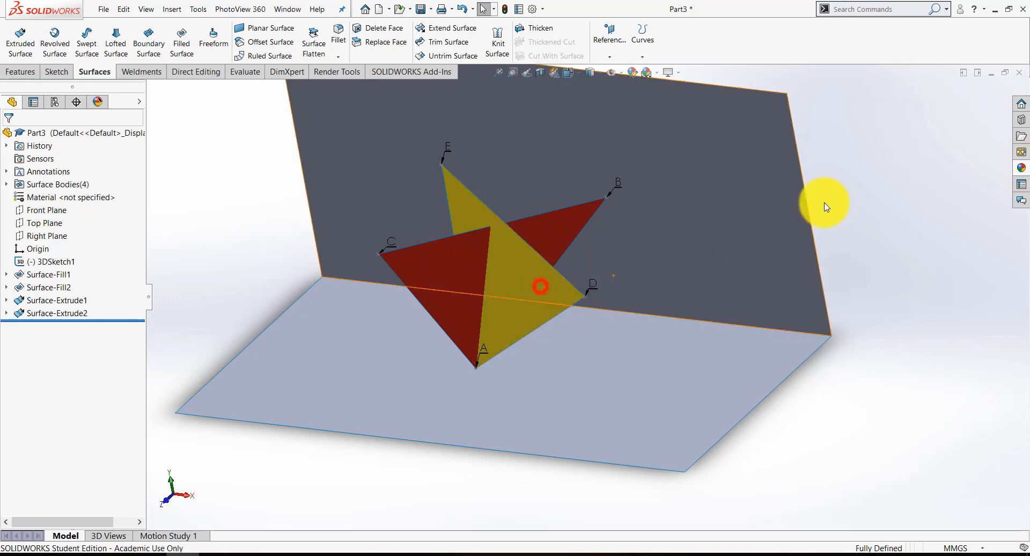
# - Examine from several angles how the coloured triangles sit relative to the vertical and horizontal surfaces
pyautogui.press('f')
pyautogui.moveTo(743, 329); pyautogui.dragTo(768, 288, button='middle')
pyautogui.scroll(-3, 540, 252)
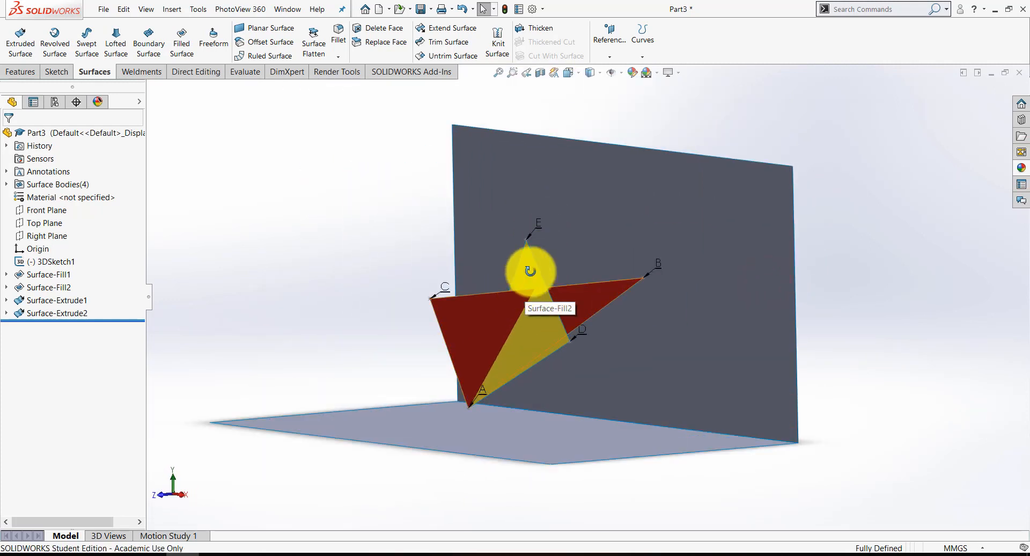
pyautogui.moveTo(530, 271); pyautogui.dragTo(539, 327, button='middle')
pyautogui.scroll(3, 617, 272)
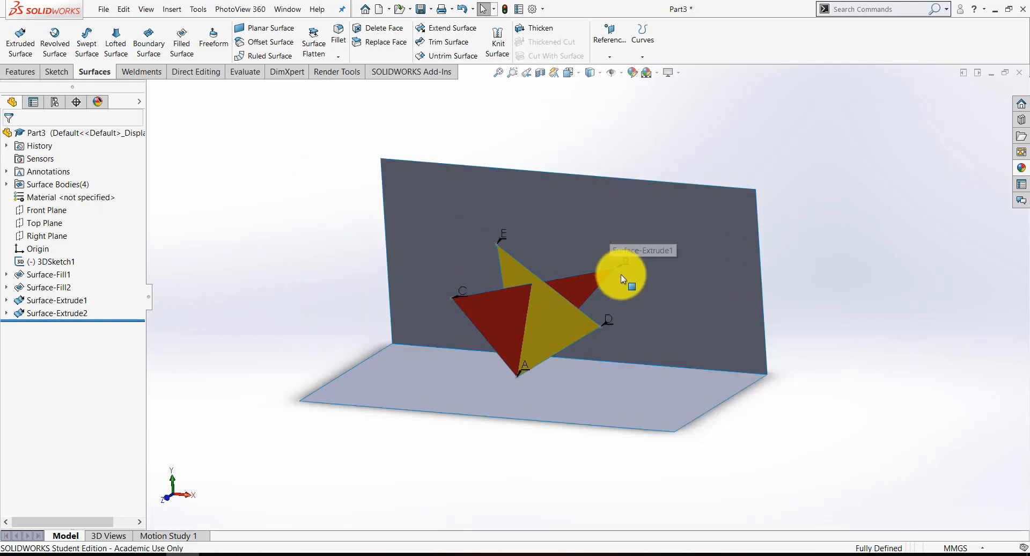
pyautogui.moveTo(617, 272); pyautogui.dragTo(668, 310, button='middle')
pyautogui.click(864, 209)
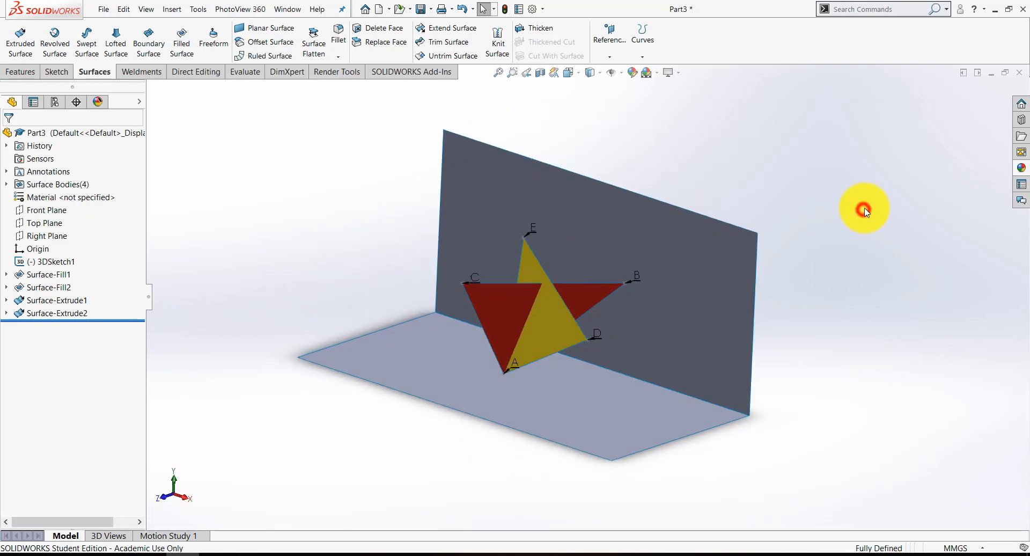
pyautogui.click(603, 214)
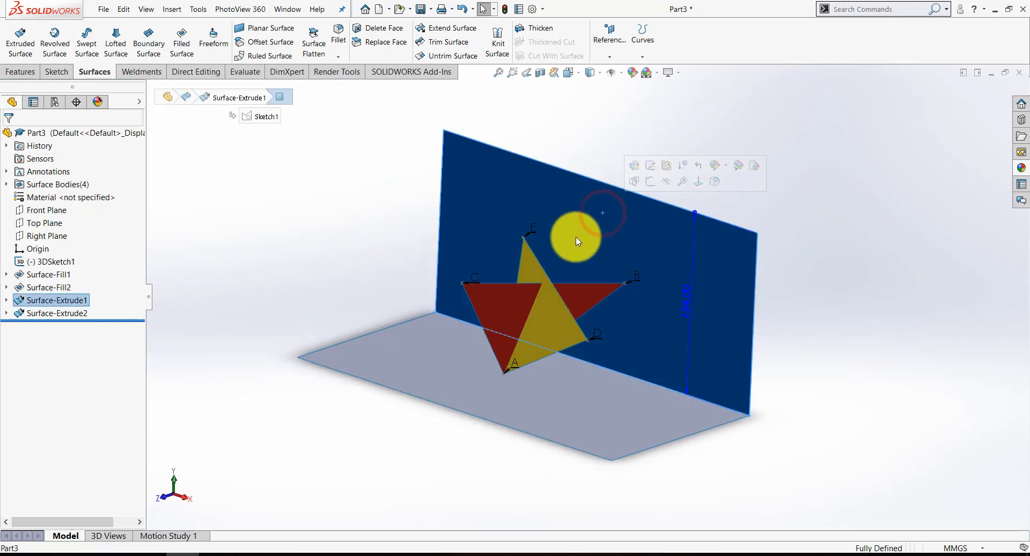
pyautogui.click(55, 72)
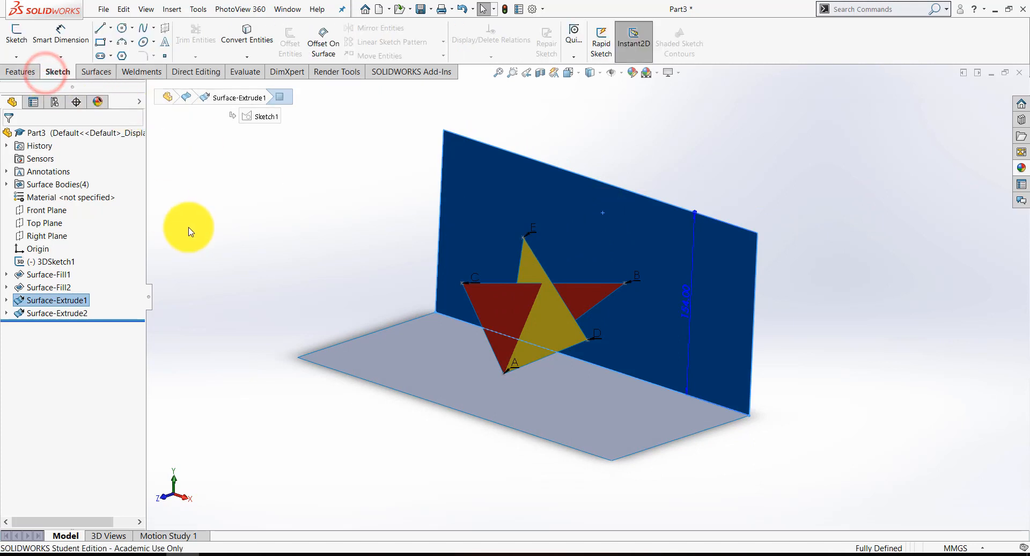
pyautogui.click(240, 37)
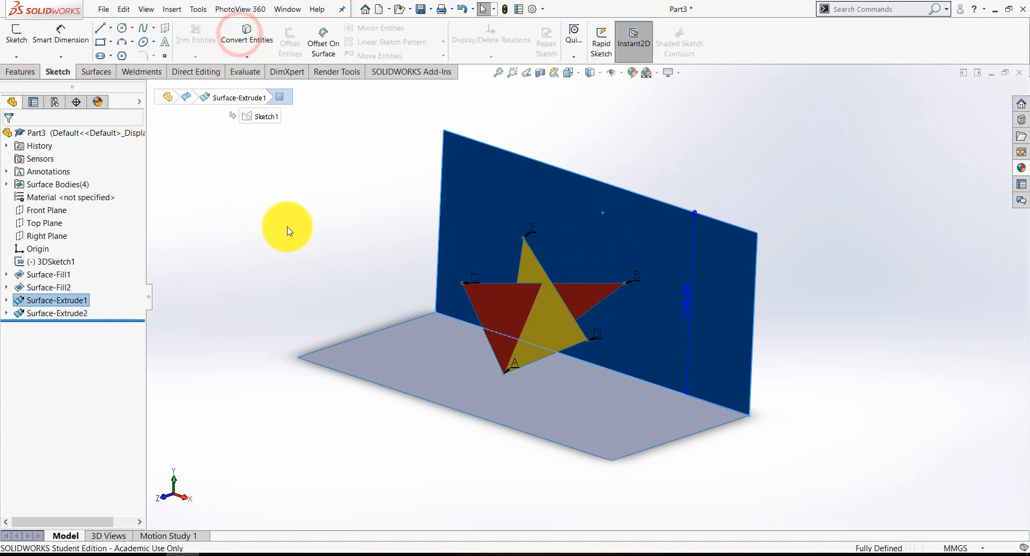
pyautogui.moveTo(546, 236); pyautogui.dragTo(529, 241, button='middle')
pyautogui.click(454, 220)
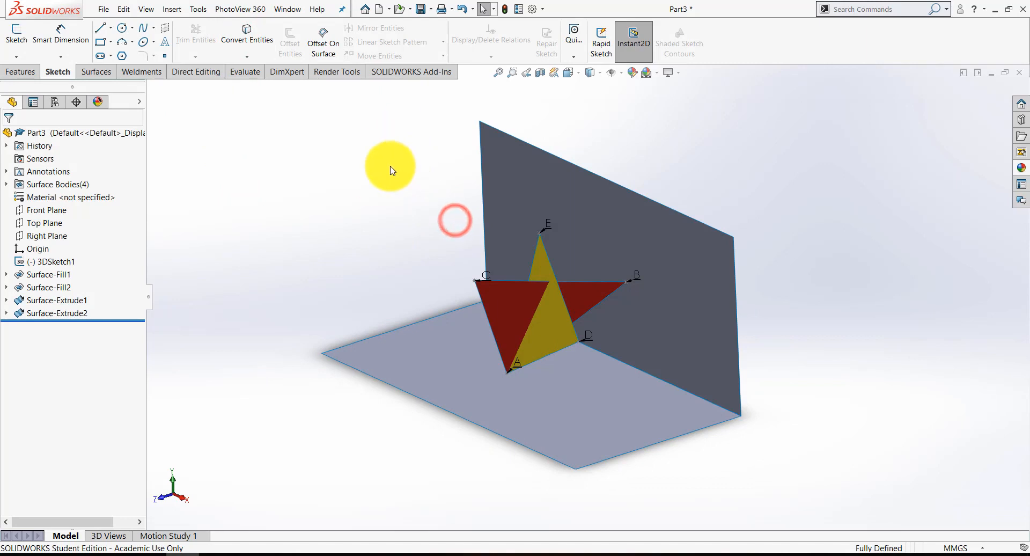
# - Start a sketch on the vertical surface and project the yellow ADE surface's outline onto it with Convert Entities
pyautogui.click(543, 198)
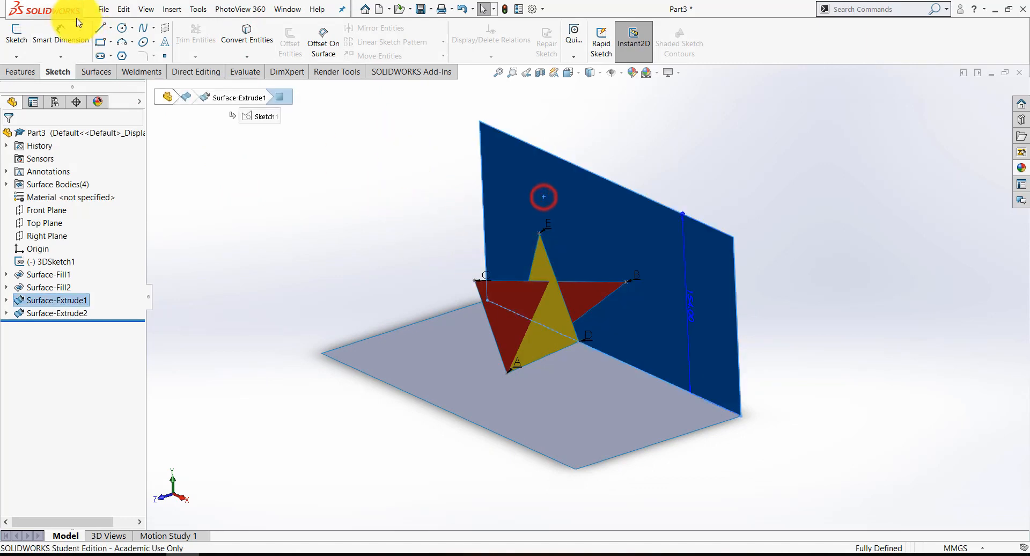
pyautogui.click(99, 27)
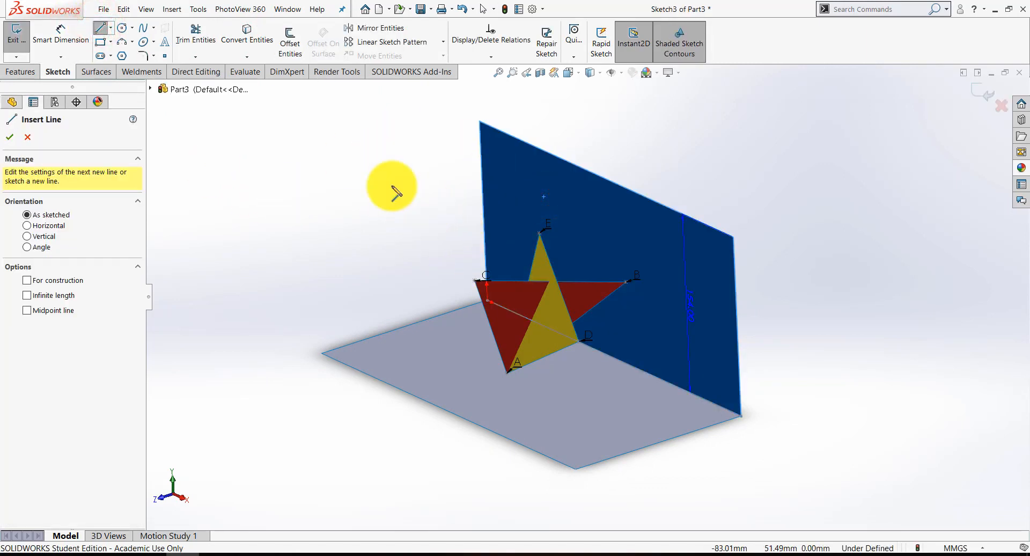
pyautogui.press('Escape')
pyautogui.click(539, 268)
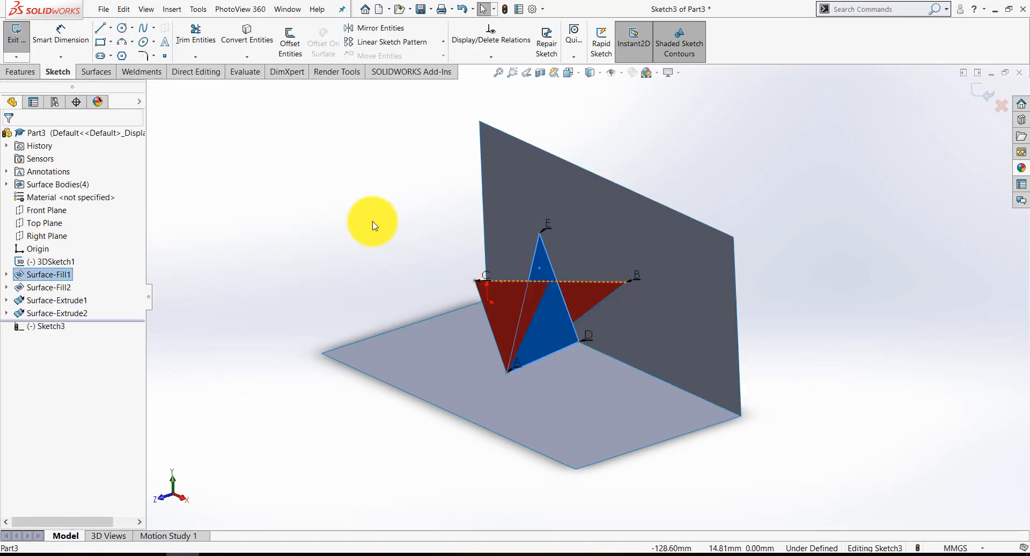
pyautogui.click(255, 30)
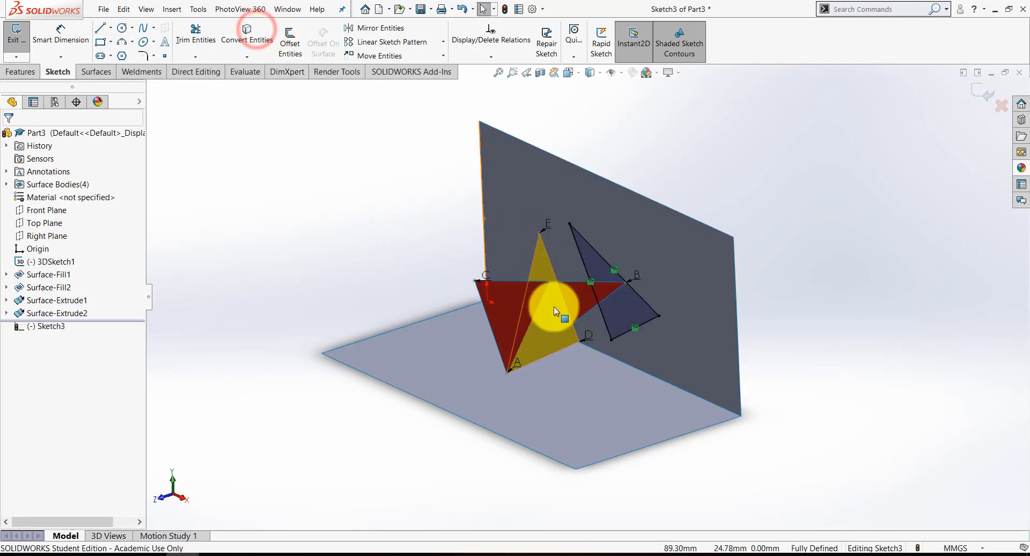
# - Project the red ABC surface's outline into the same vertical-surface sketch with Convert Entities and exit the sketch
pyautogui.moveTo(554, 307); pyautogui.dragTo(479, 263, button='middle')
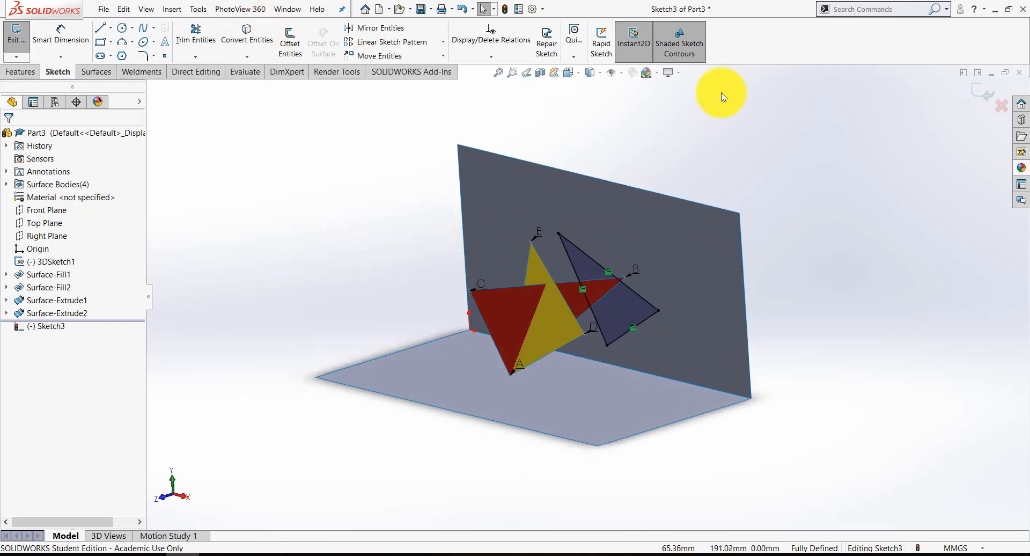
pyautogui.click(502, 305)
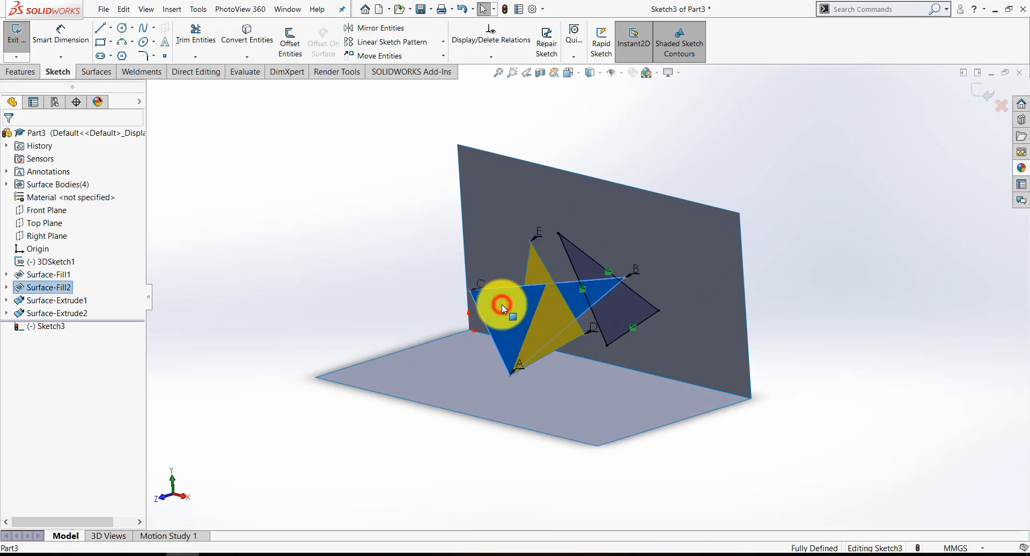
pyautogui.click(248, 36)
pyautogui.moveTo(391, 259)
pyautogui.mouseDown(button='middle')
pyautogui.moveTo(437, 292)
pyautogui.moveTo(478, 278)
pyautogui.moveTo(429, 327)
pyautogui.mouseUp(button='middle')
pyautogui.click(984, 80)
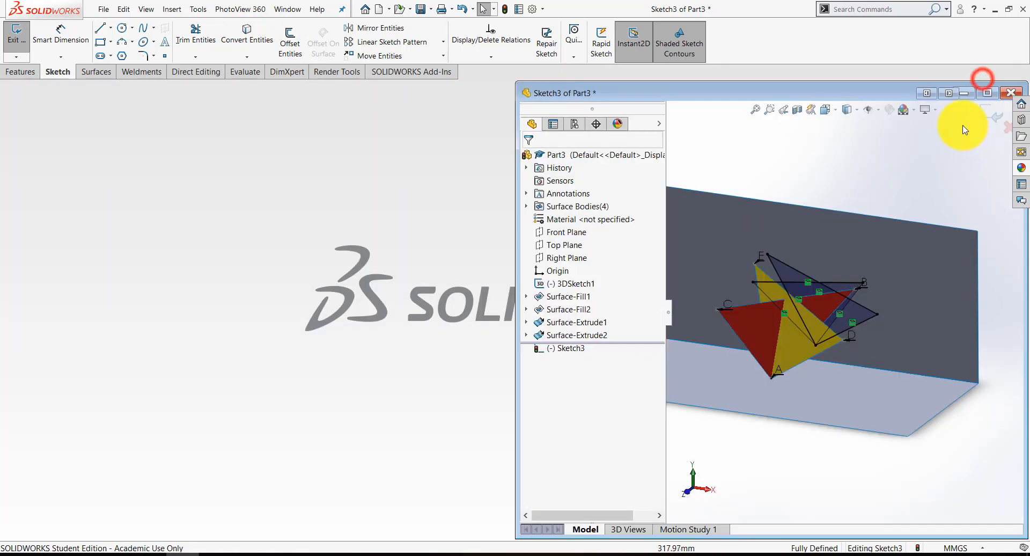
pyautogui.click(990, 91)
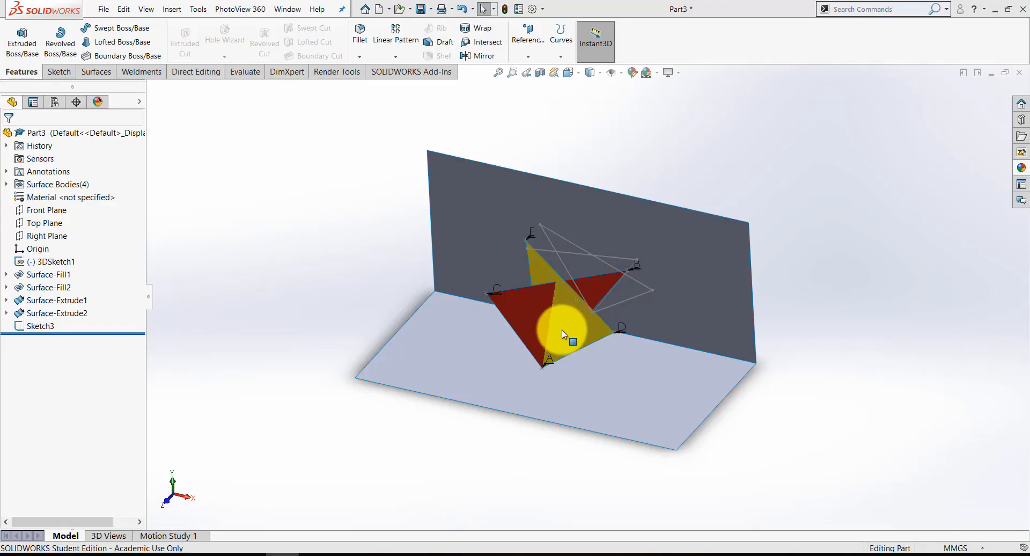
# - Start a sketch on the horizontal surface and project the red ABC surface's outline onto it with Convert Entities
pyautogui.scroll(-4, 561, 333)
pyautogui.scroll(3, 567, 334)
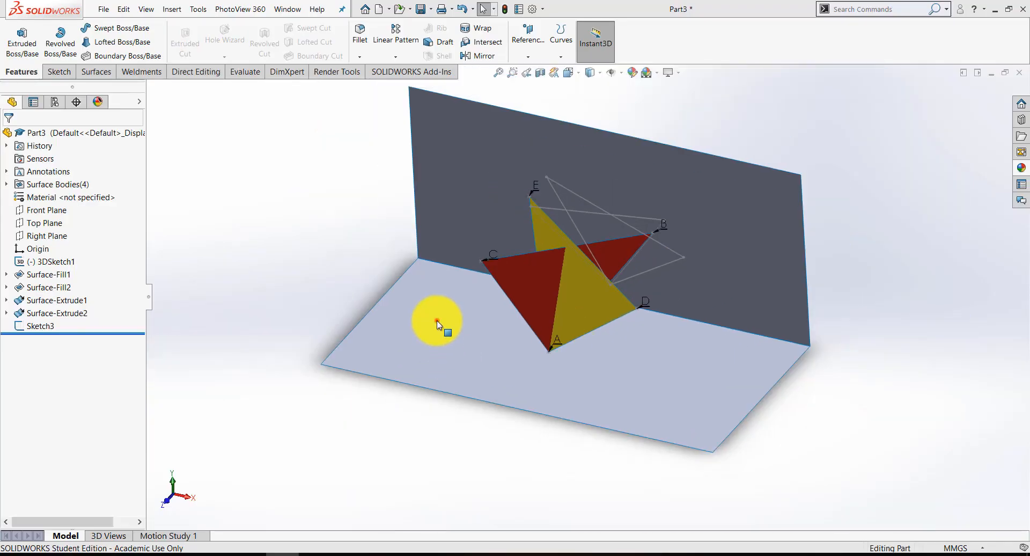
pyautogui.click(437, 319)
pyautogui.click(479, 288)
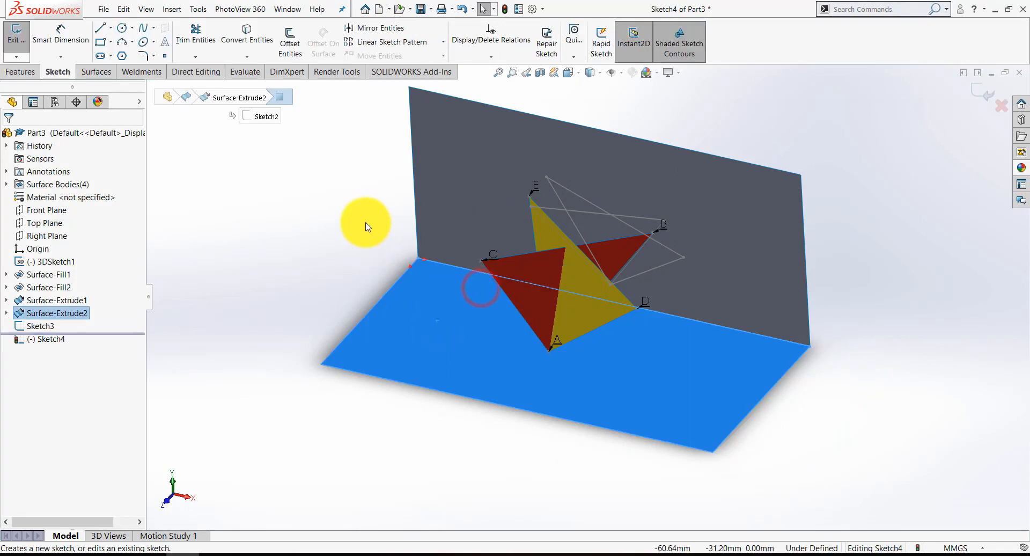
pyautogui.click(555, 267)
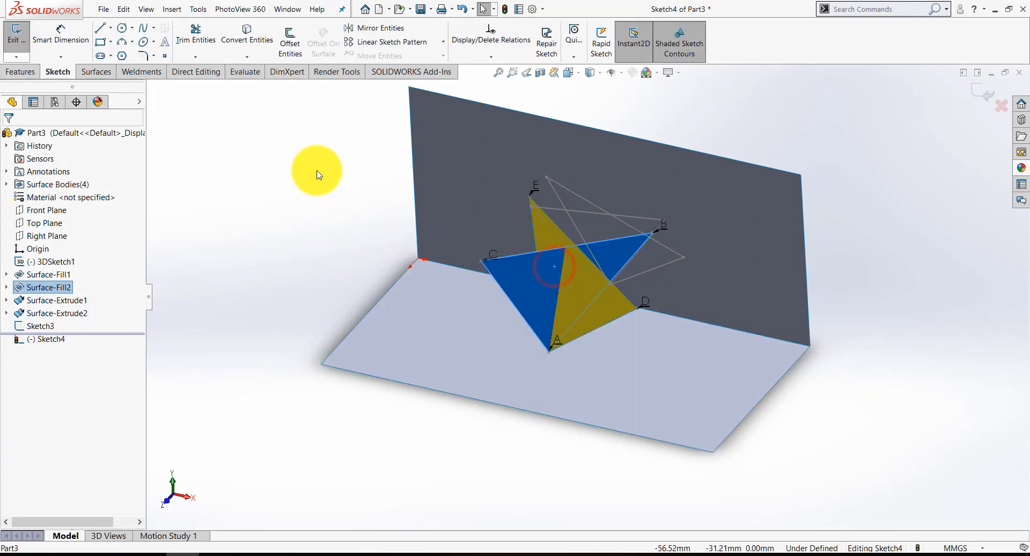
pyautogui.click(247, 29)
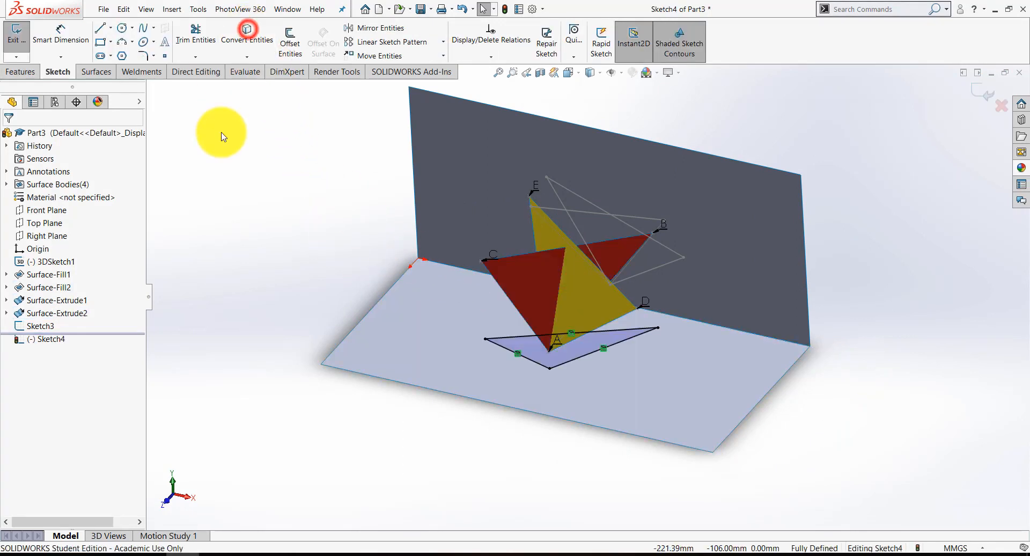
# - Project the yellow ADE surface's outline into the same horizontal-surface sketch with Convert Entities and exit the sketch
pyautogui.click(577, 282)
pyautogui.click(281, 48)
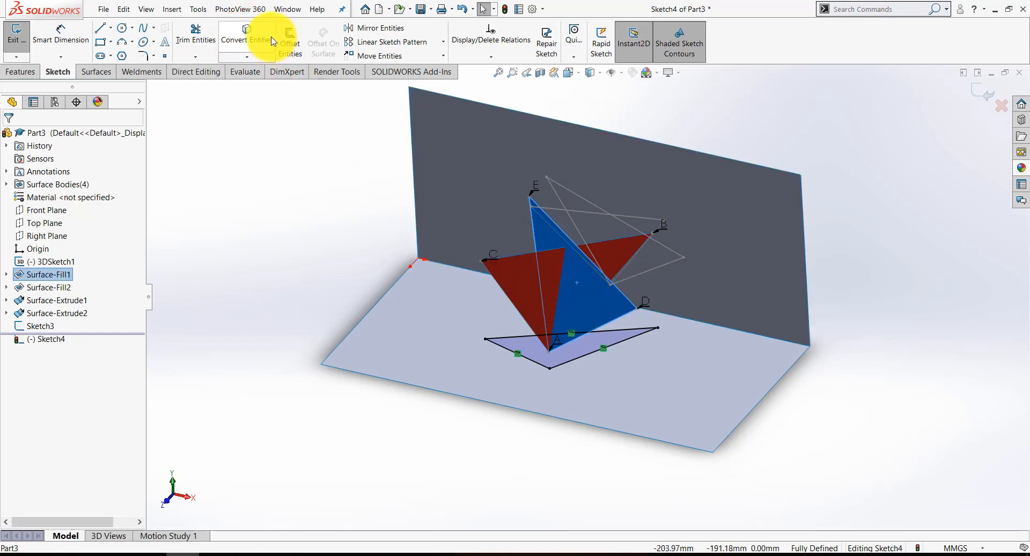
pyautogui.click(272, 39)
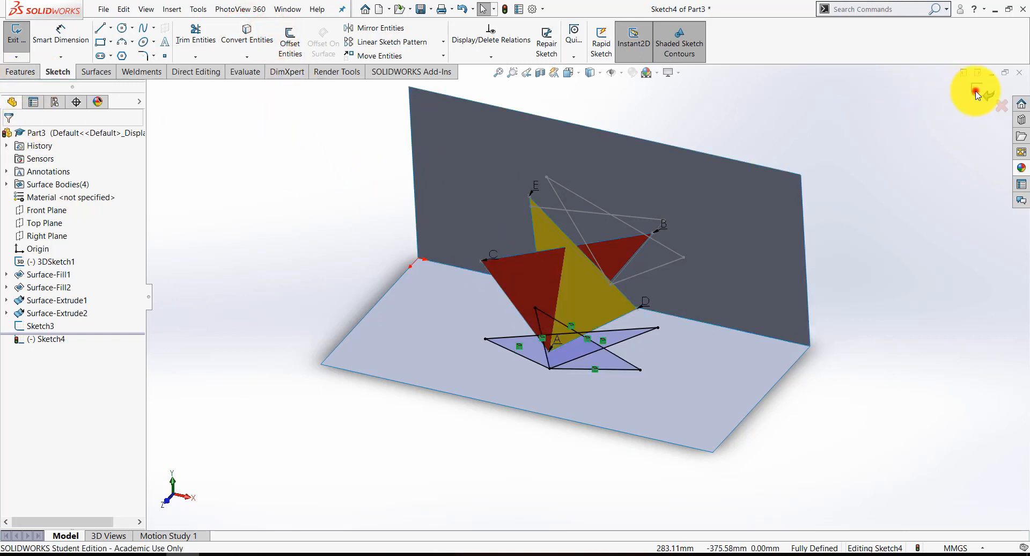
pyautogui.click(901, 255)
# - Examine the projected outlines on the vertical and horizontal surfaces from the front and at an angle
pyautogui.moveTo(729, 320); pyautogui.dragTo(738, 297, button='middle')
pyautogui.press('space')
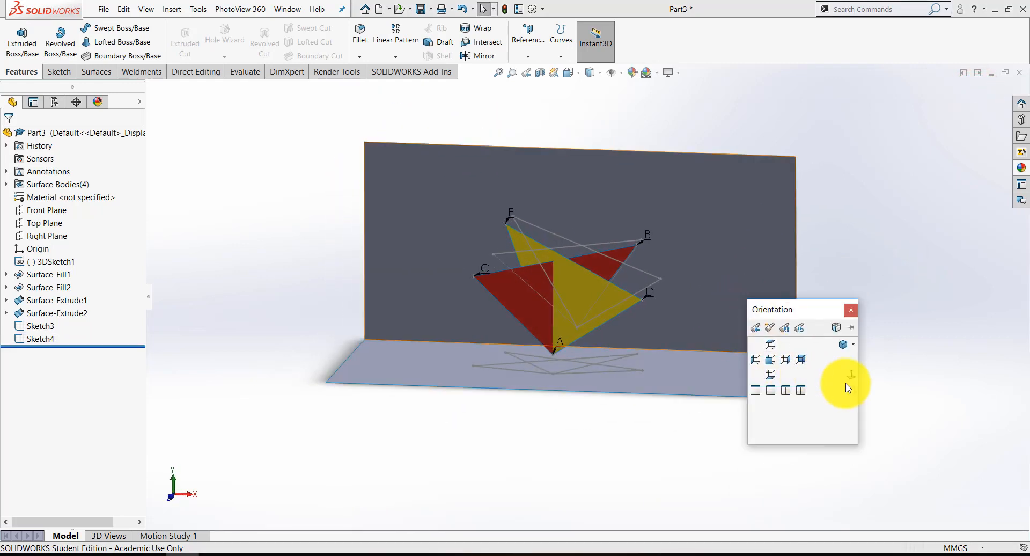
pyautogui.click(771, 360)
pyautogui.moveTo(621, 436); pyautogui.dragTo(834, 320, button='middle')
pyautogui.scroll(-3, 572, 347)
pyautogui.scroll(4, 574, 294)
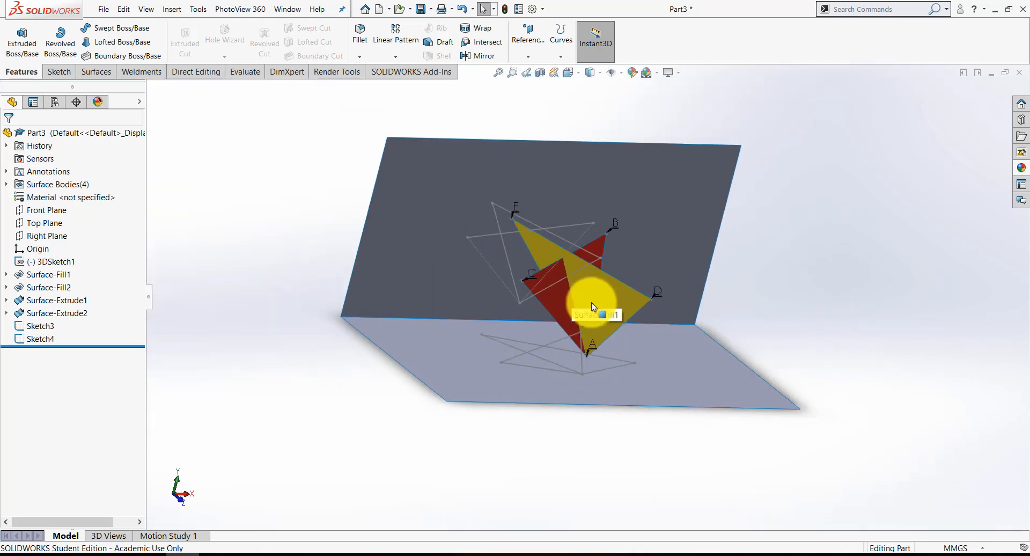
# - Create an Intersection Curve between the yellow ADE surface and the red ABC surface in a 3D sketch
pyautogui.click(306, 205)
pyautogui.click(175, 9)
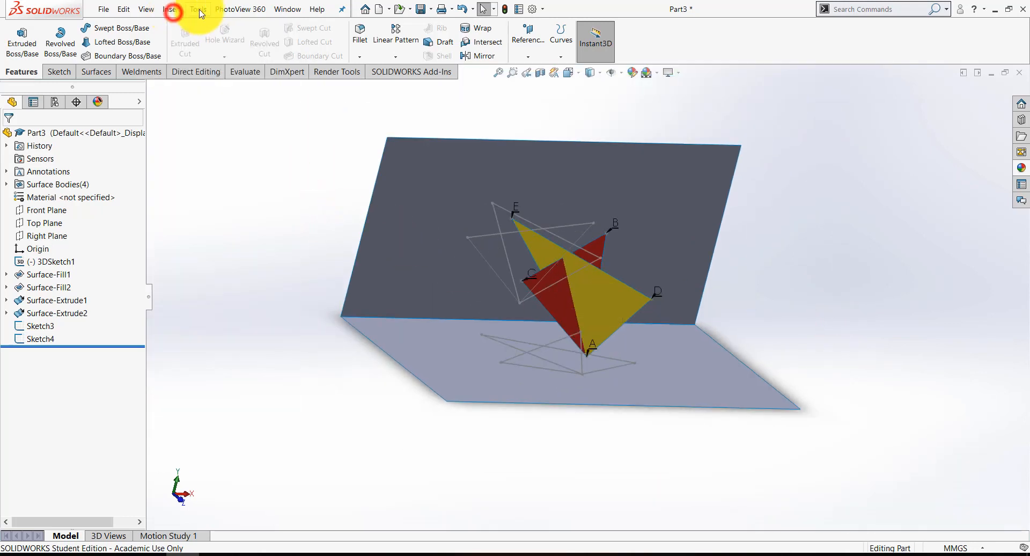
pyautogui.click(198, 9)
pyautogui.click(215, 325)
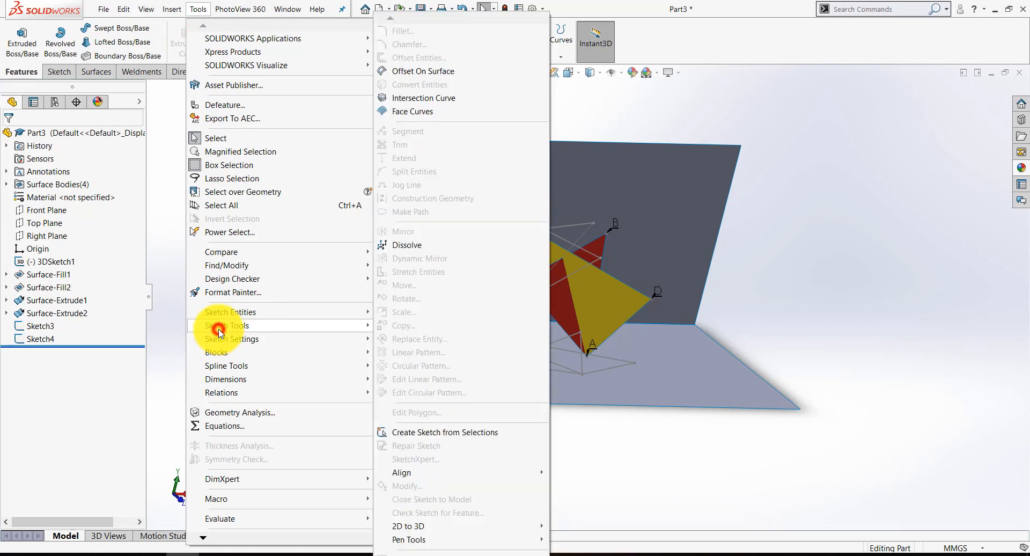
pyautogui.click(432, 98)
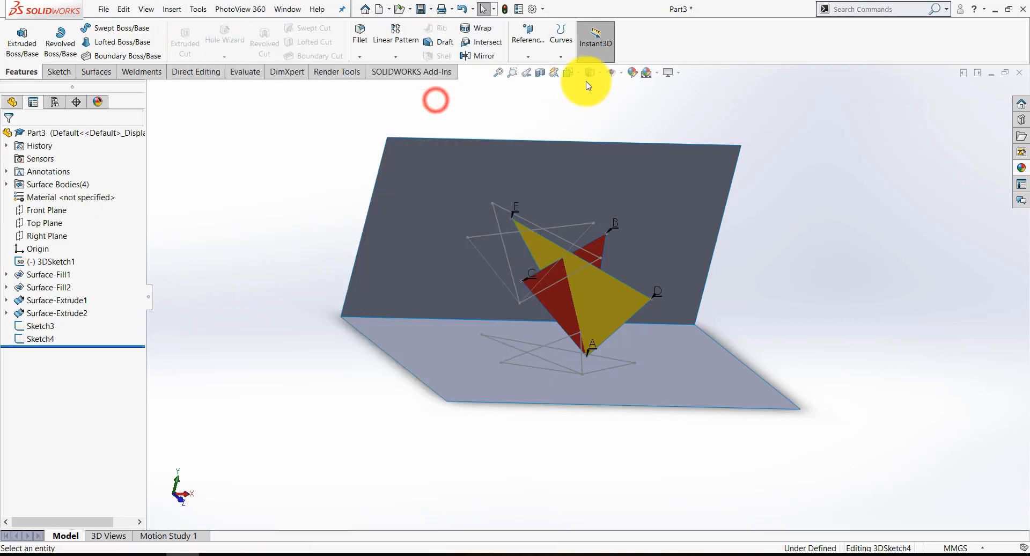
pyautogui.click(532, 243)
pyautogui.click(532, 282)
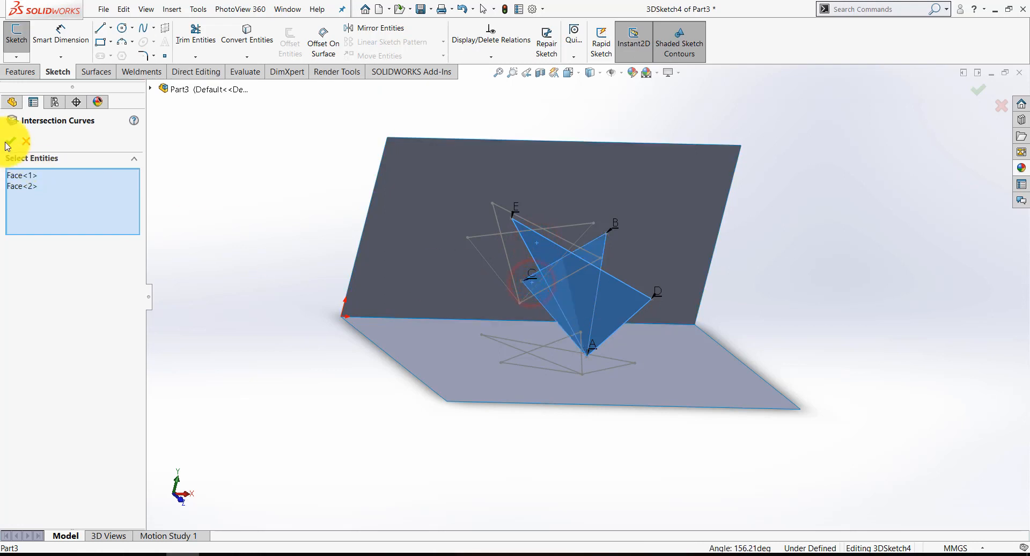
pyautogui.click(253, 195)
pyautogui.moveTo(582, 359); pyautogui.dragTo(512, 335, button='middle')
pyautogui.click(986, 98)
# - Check the intersection line between the two triangles and exit the 3D sketch
pyautogui.scroll(-2, 698, 370)
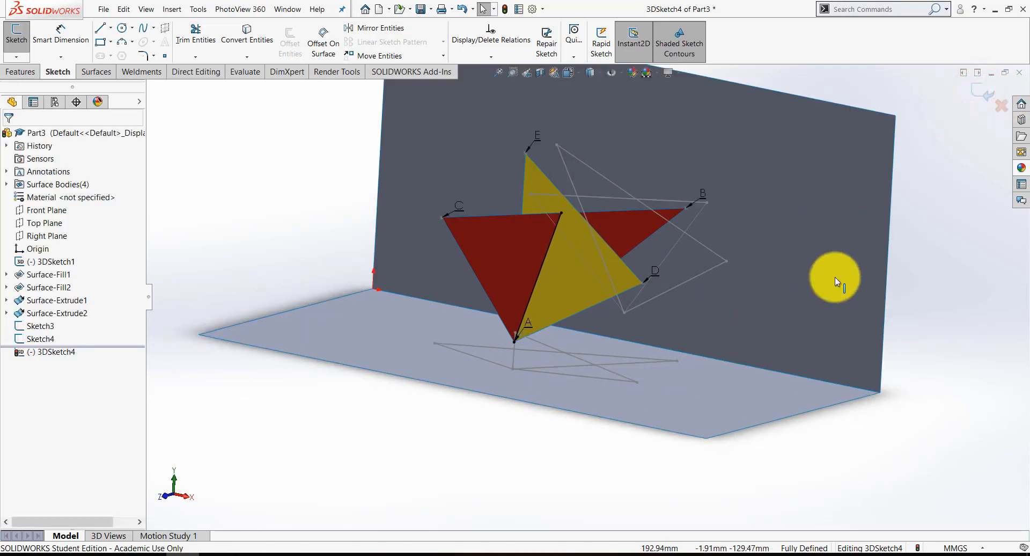
pyautogui.scroll(3, 773, 282)
pyautogui.scroll(-2, 699, 341)
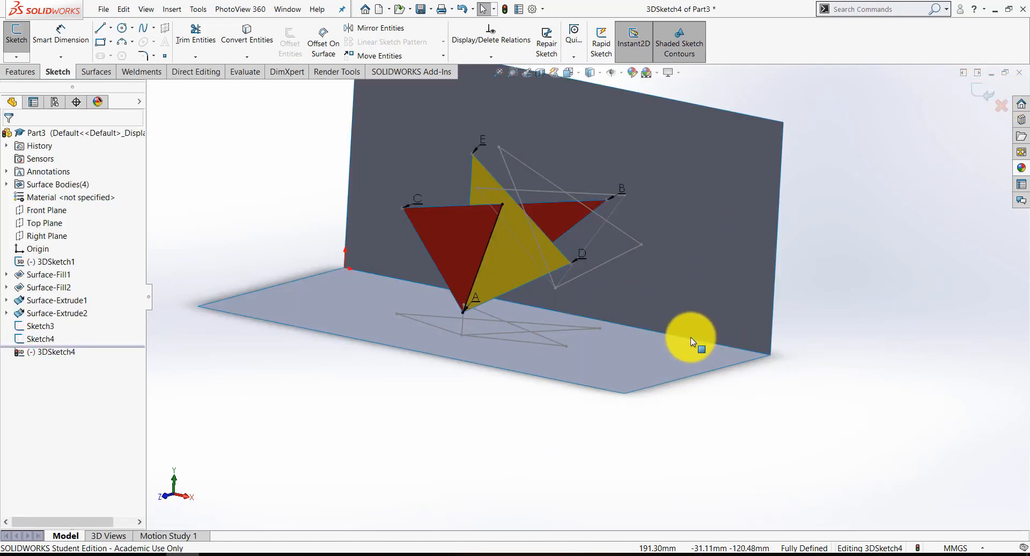
pyautogui.rightClick(685, 263)
pyautogui.click(851, 147)
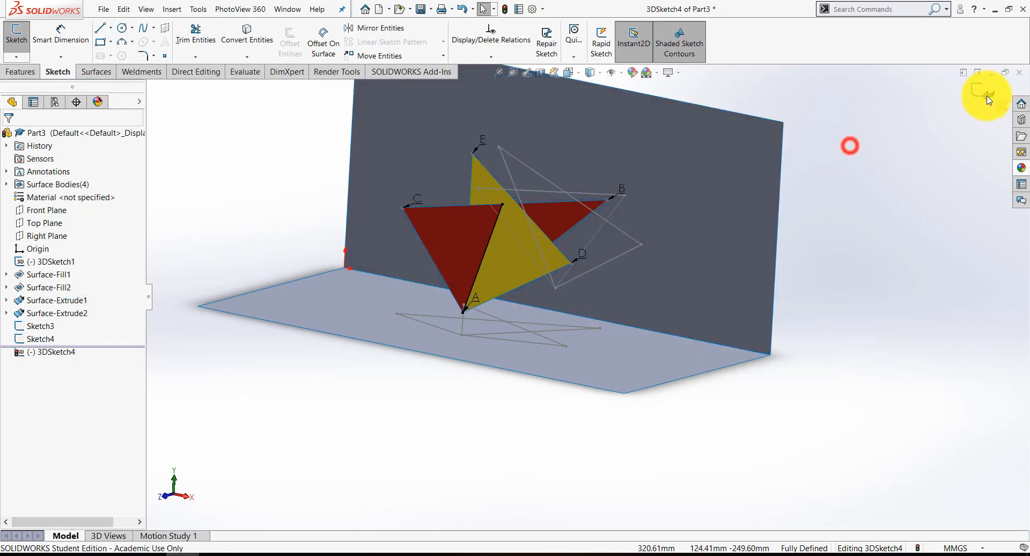
pyautogui.click(985, 93)
# - Hide the vertical and horizontal surfaces and the two sketches holding the projected outlines
pyautogui.rightClick(695, 198)
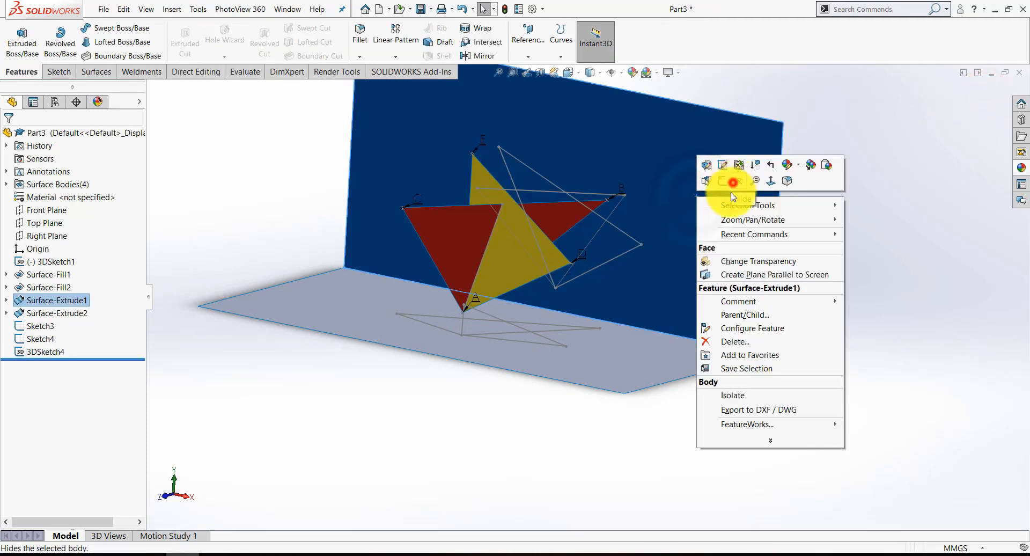
pyautogui.click(733, 182)
pyautogui.rightClick(633, 332)
pyautogui.click(676, 313)
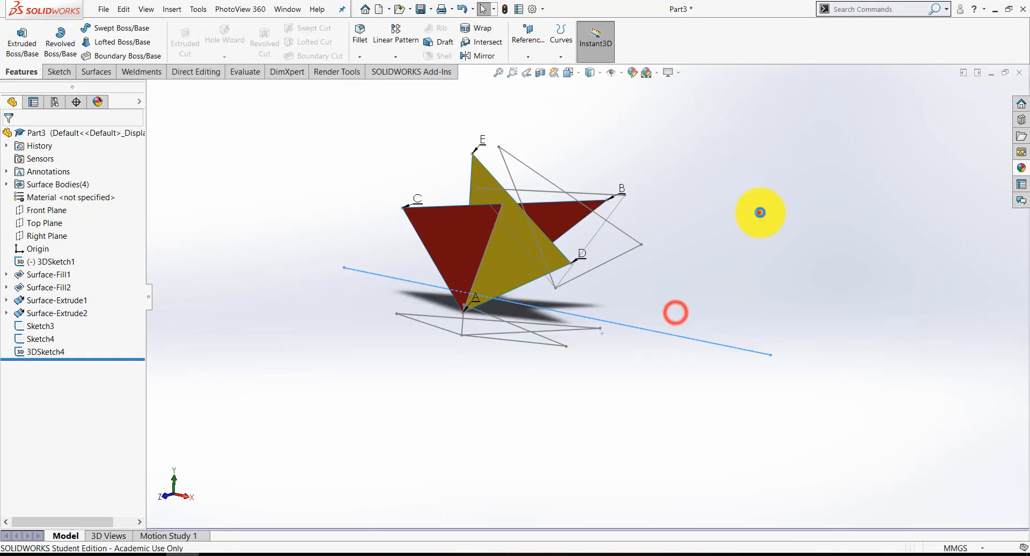
pyautogui.rightClick(40, 331)
pyautogui.click(51, 316)
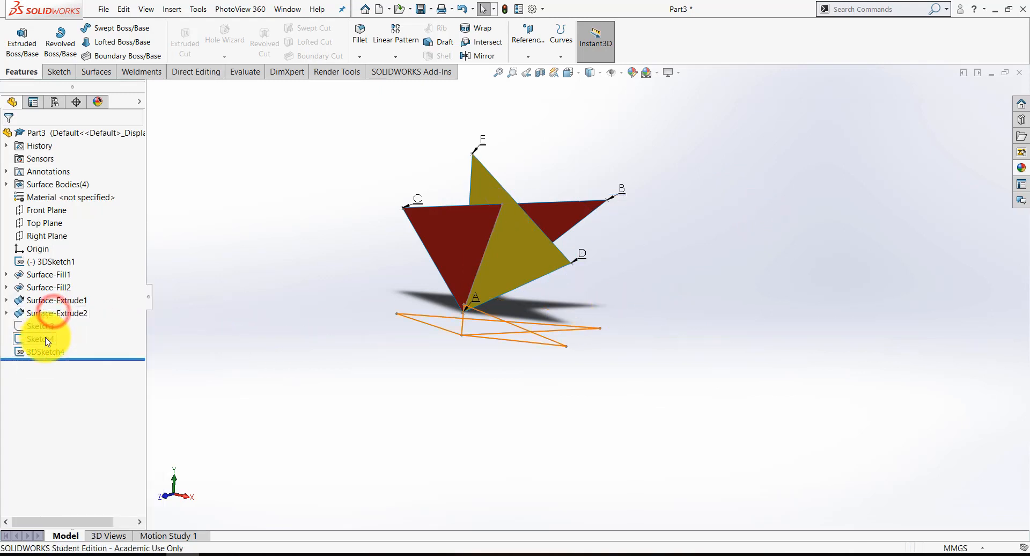
pyautogui.rightClick(44, 339)
pyautogui.click(54, 327)
# - Create a reference plane perpendicular to the triangles' intersection line and passing through point A
pyautogui.moveTo(534, 287)
pyautogui.mouseDown(button='middle')
pyautogui.moveTo(610, 302)
pyautogui.moveTo(614, 374)
pyautogui.mouseUp(button='middle')
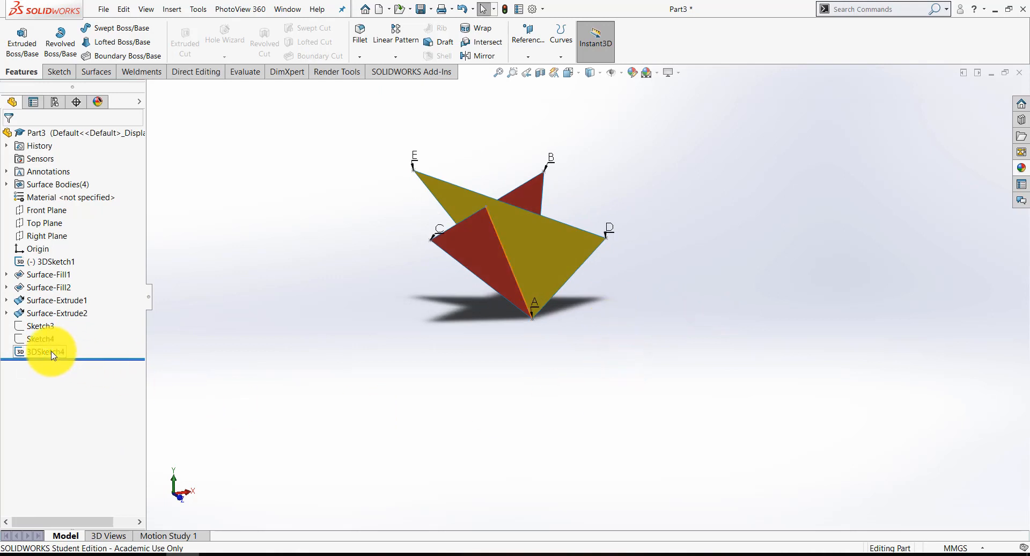
pyautogui.click(528, 34)
pyautogui.click(528, 71)
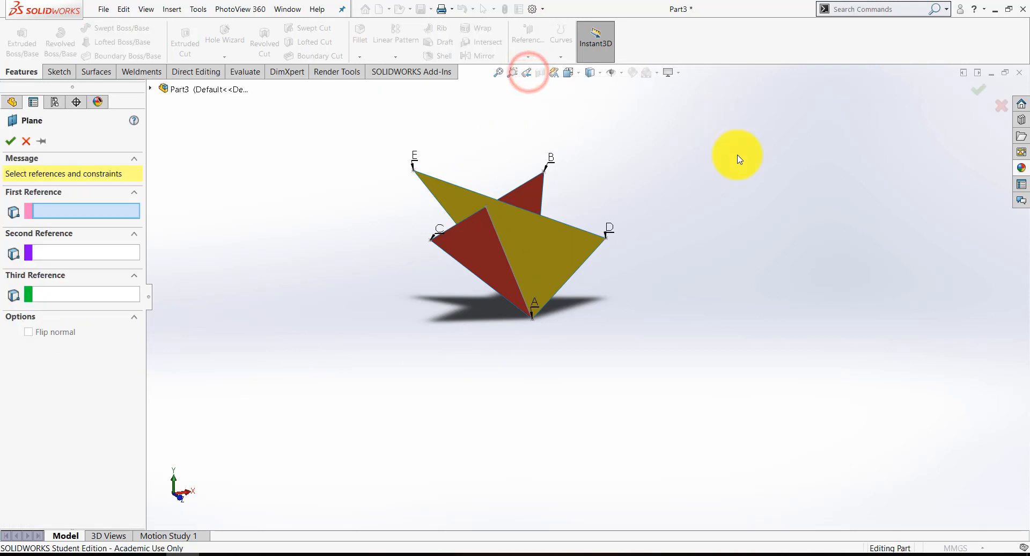
pyautogui.click(499, 240)
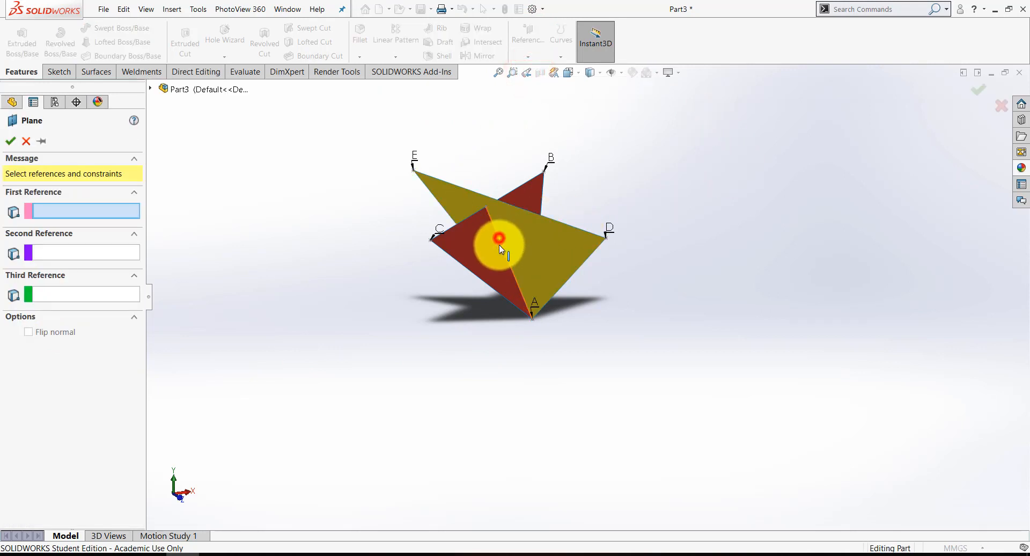
pyautogui.click(535, 324)
pyautogui.rightClick(602, 357)
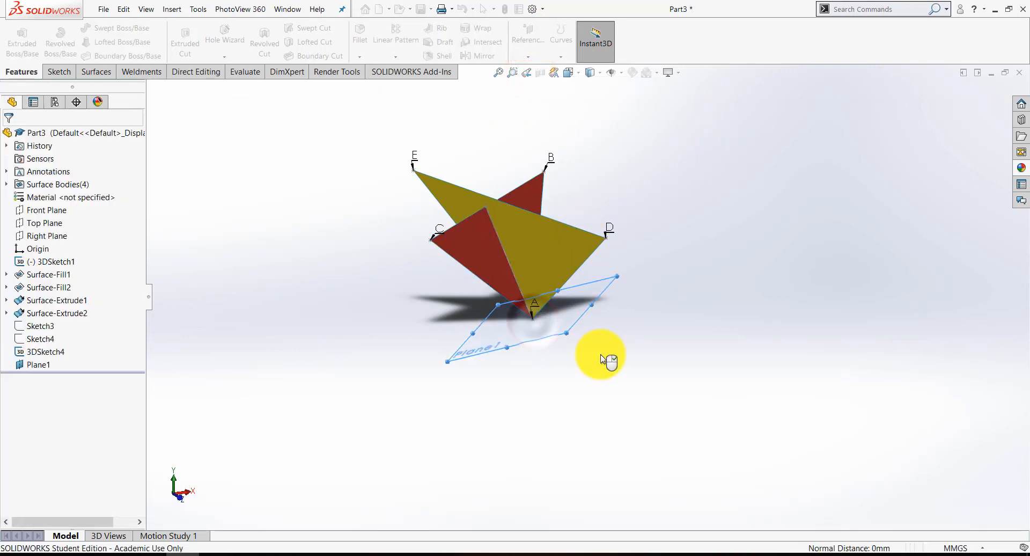
# - View the model normal to the new reference plane and examine the triangles edge-on along their intersection line
pyautogui.click(542, 345)
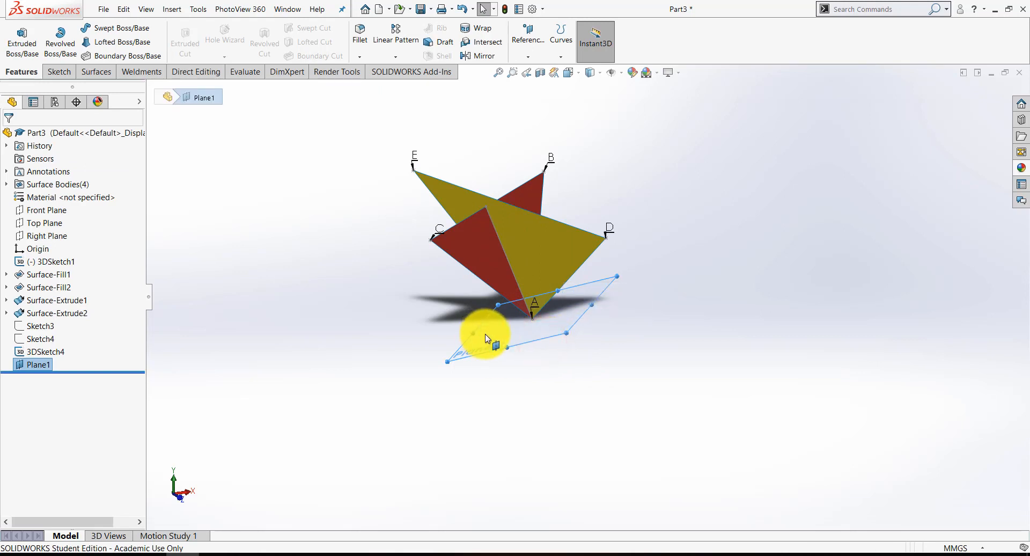
pyautogui.press('space')
pyautogui.click(668, 403)
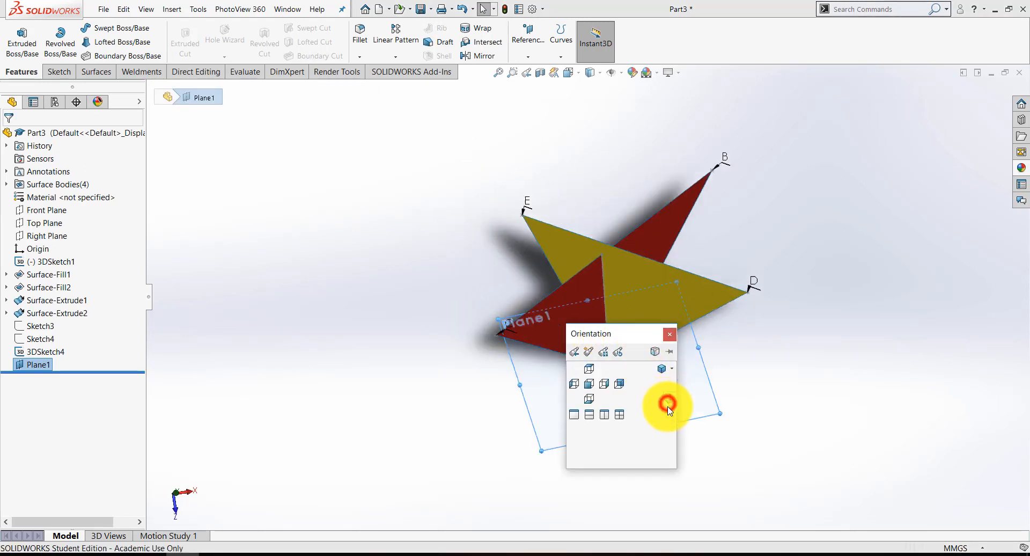
pyautogui.scroll(13, 585, 286)
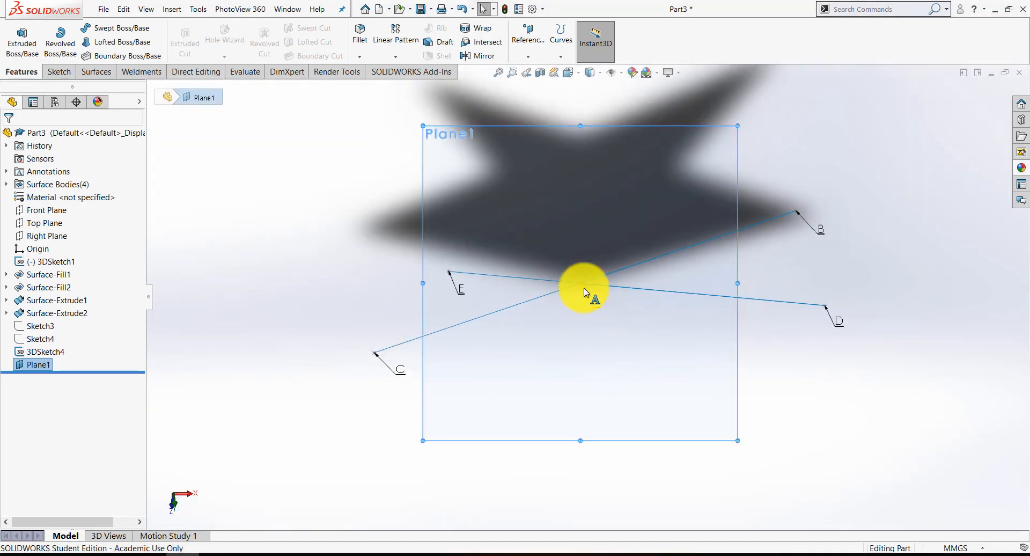
pyautogui.moveTo(587, 296); pyautogui.dragTo(575, 269, button='middle')
pyautogui.scroll(-3, 601, 318)
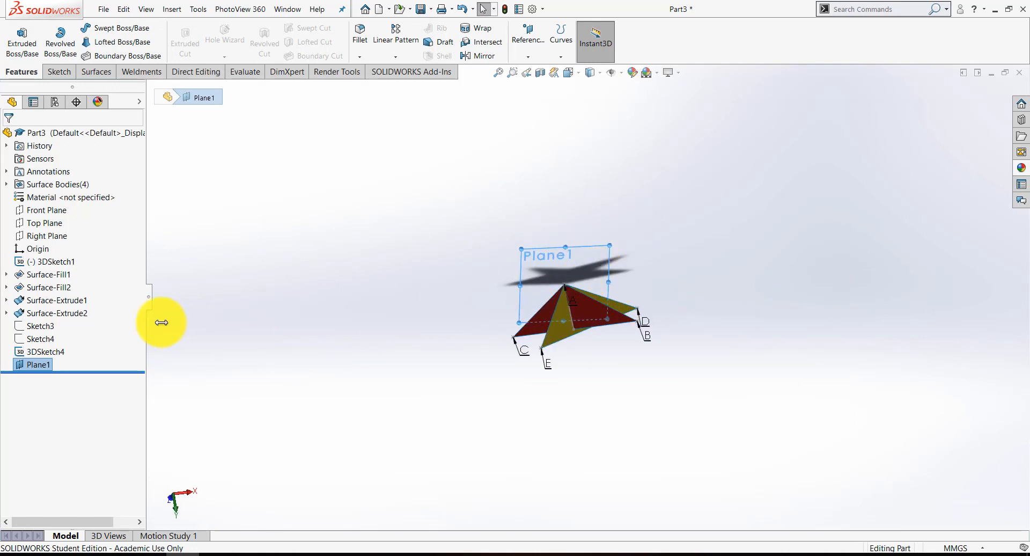
pyautogui.click(445, 229)
# - Show the Surface-Extrude1 and Surface-Extrude2 bodies again and view them together with the coloured triangles
pyautogui.click(7, 185)
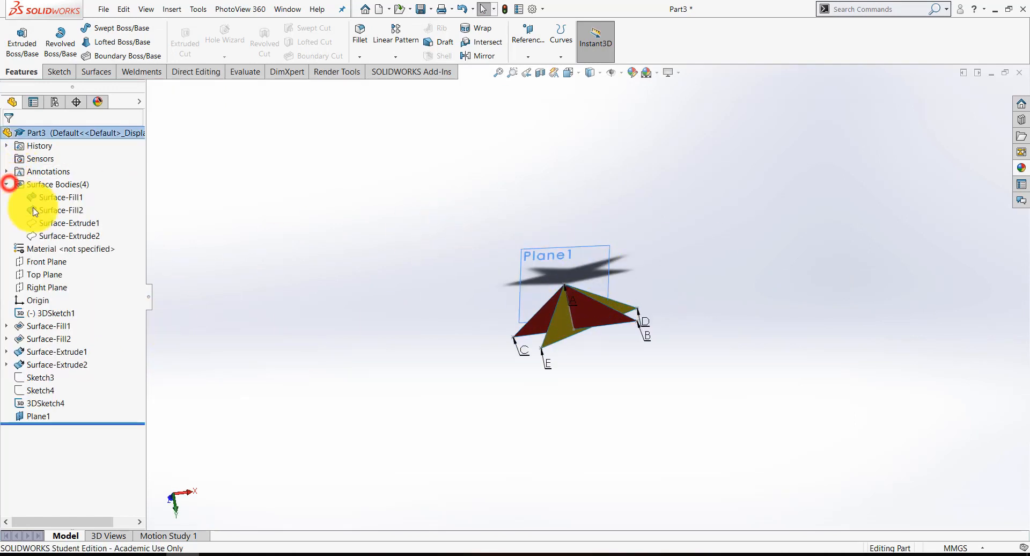
pyautogui.rightClick(49, 224)
pyautogui.click(59, 207)
pyautogui.rightClick(43, 236)
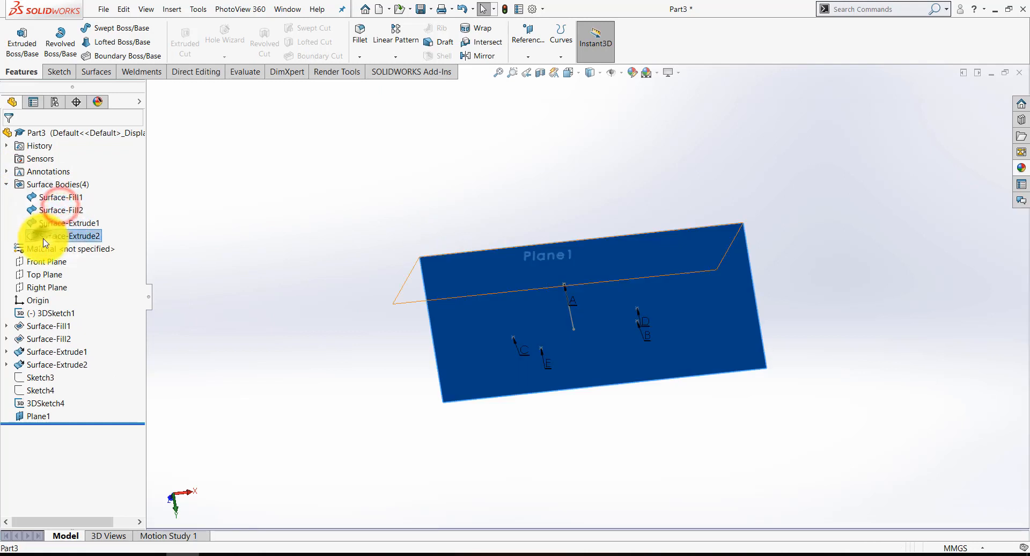
pyautogui.click(58, 224)
pyautogui.moveTo(593, 179); pyautogui.dragTo(602, 375, button='middle')
pyautogui.scroll(-3, 569, 346)
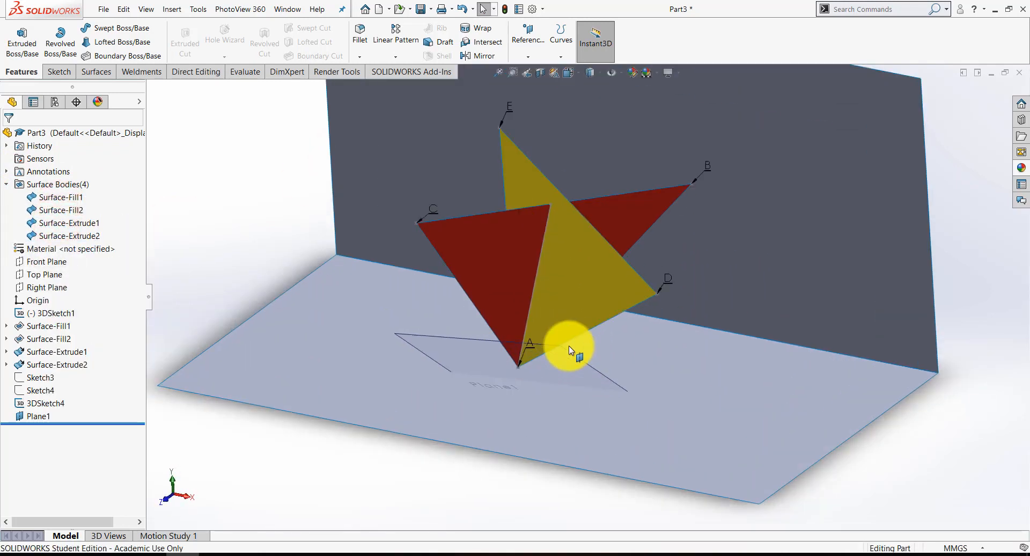
pyautogui.scroll(1, 608, 283)
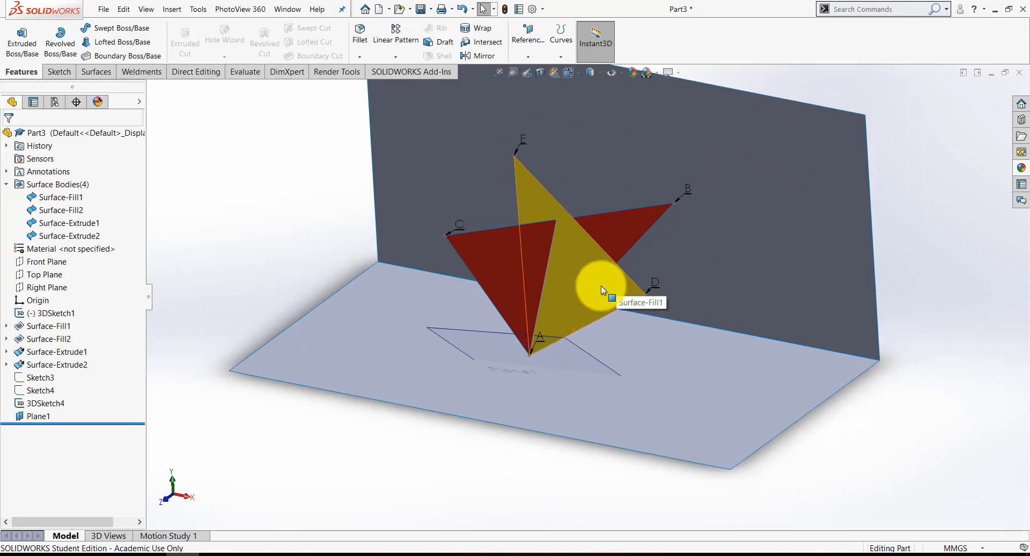